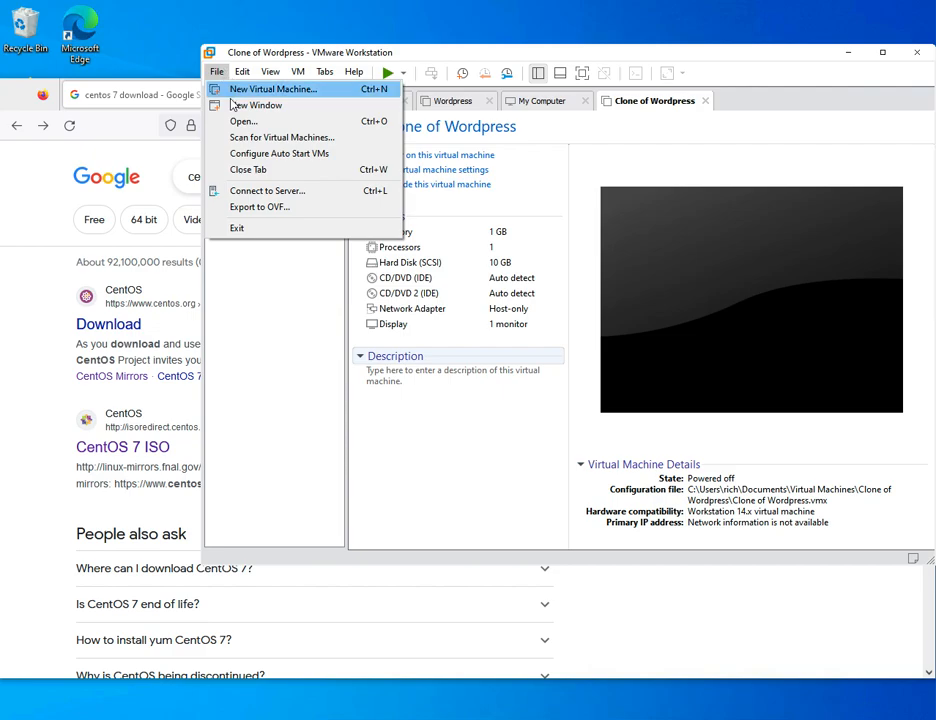
- Start a Typical new virtual machine and reach the Guest Operating System Installation page
click(237, 90)
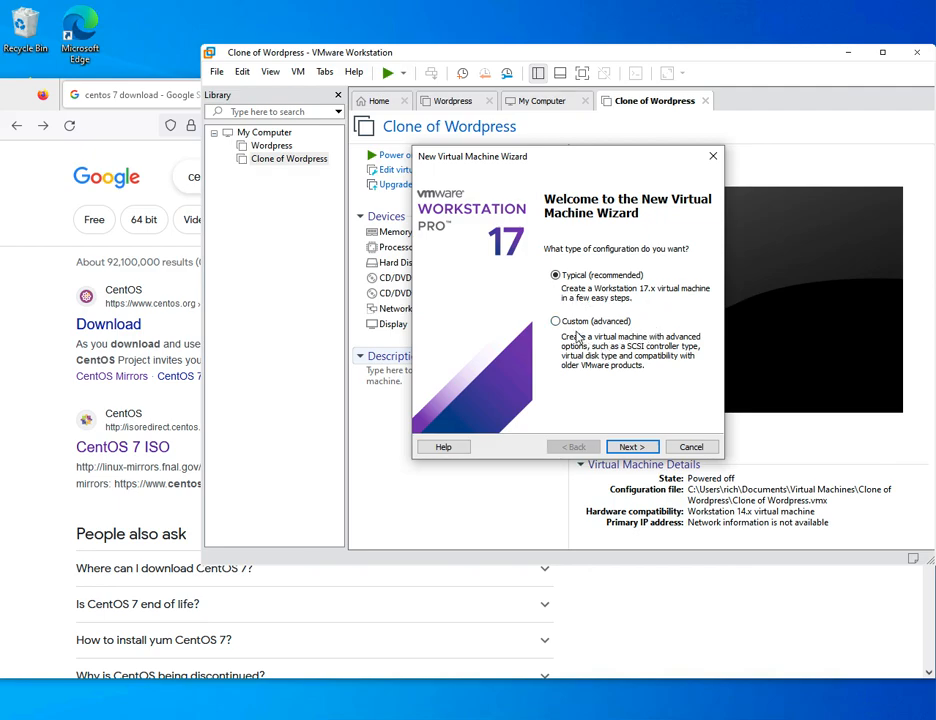
click(556, 275)
click(631, 447)
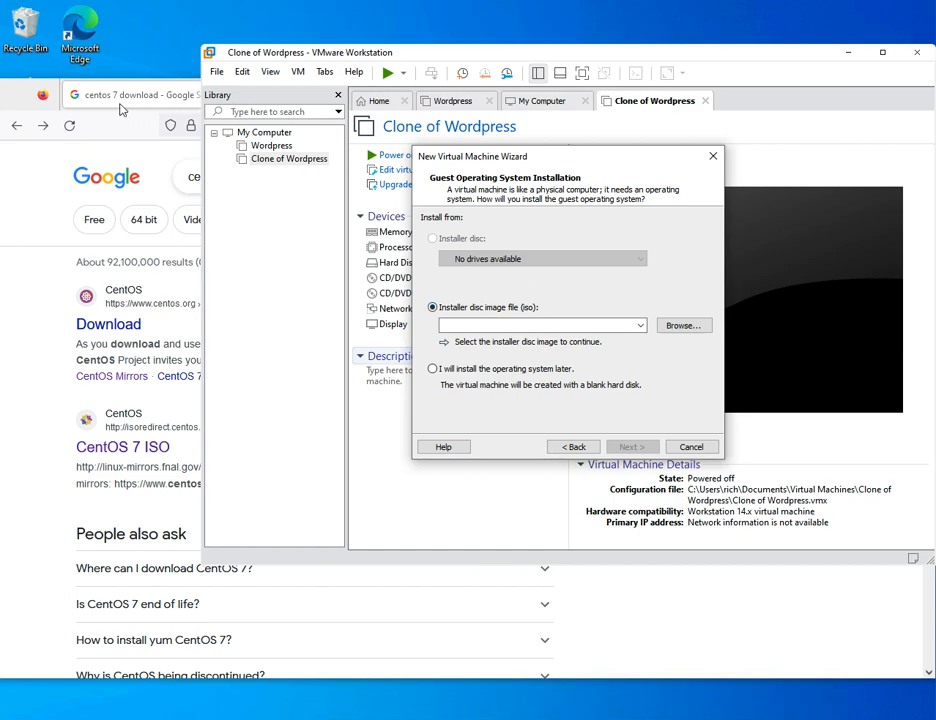
- Download CentOS-7-x86_64-Minimal-2009.iso from the mirror.cs.pitt.edu CentOS 7 mirror
click(13, 95)
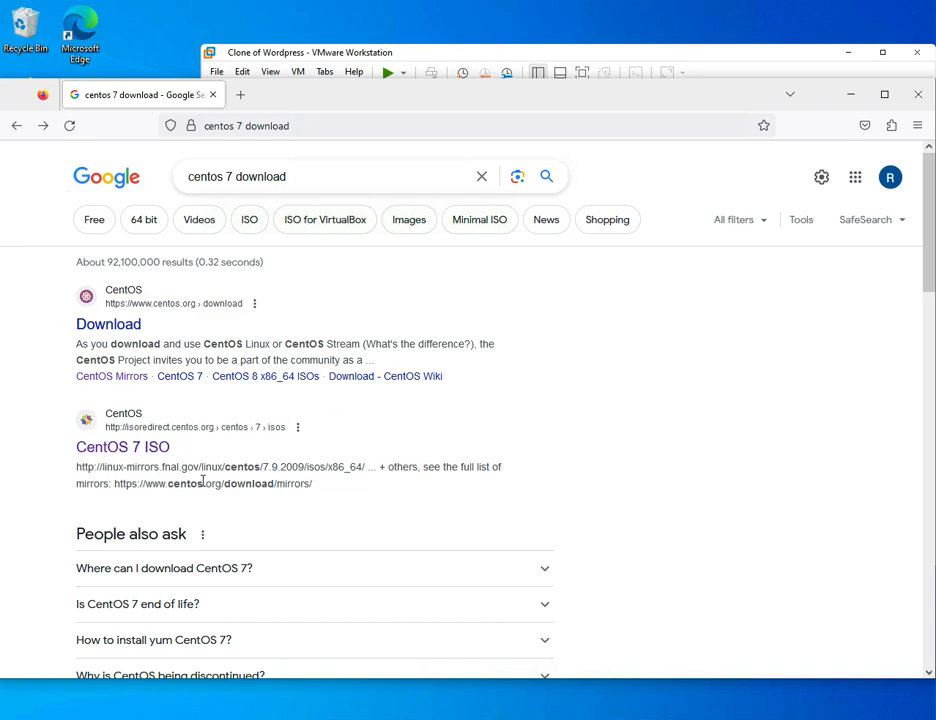
click(111, 452)
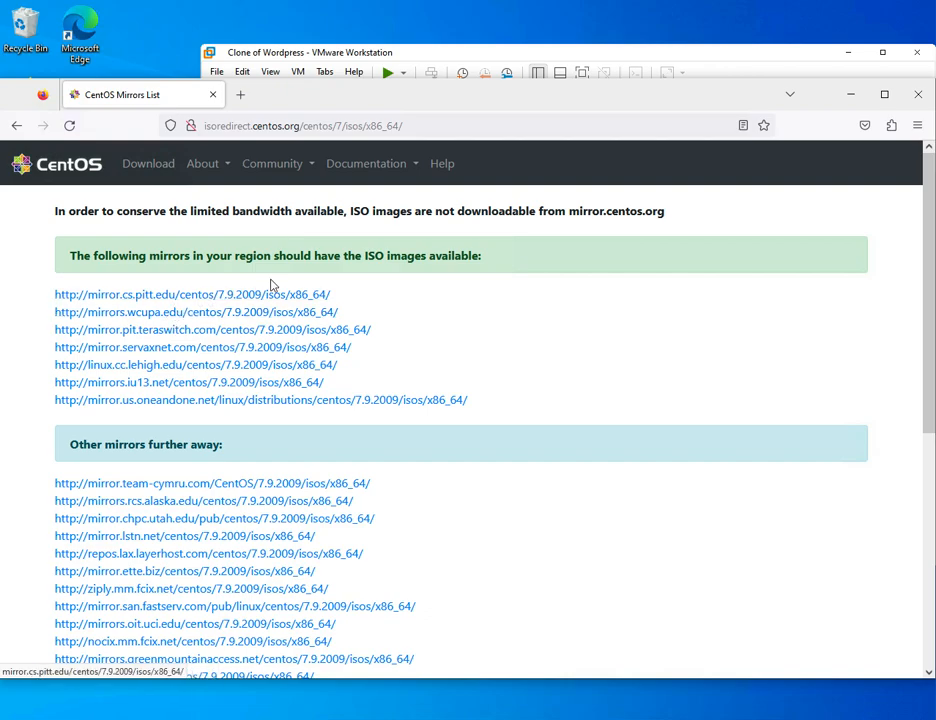
click(170, 300)
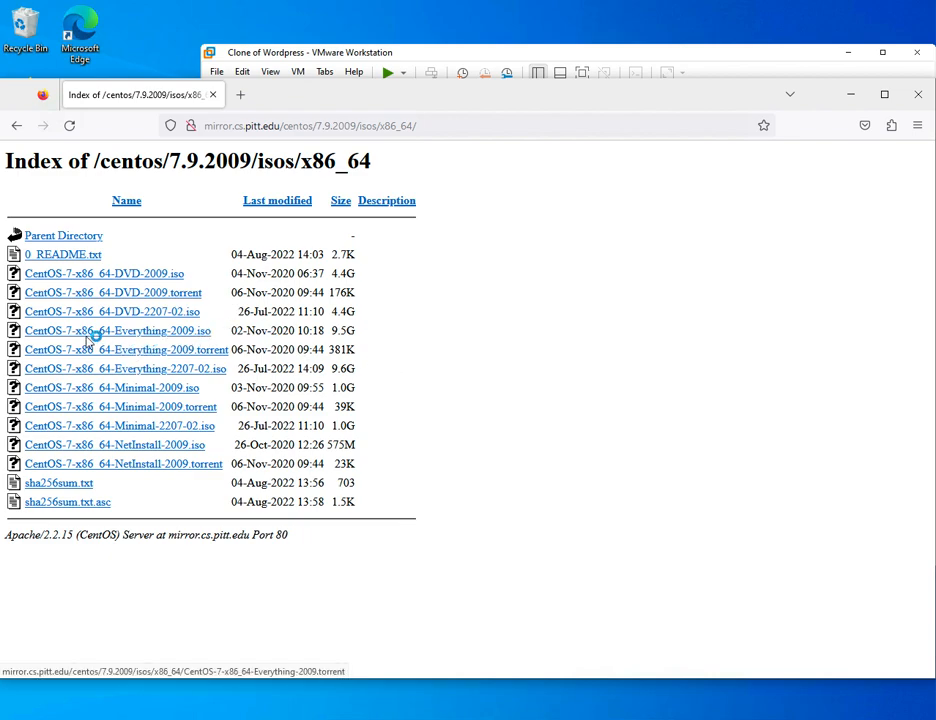
click(125, 392)
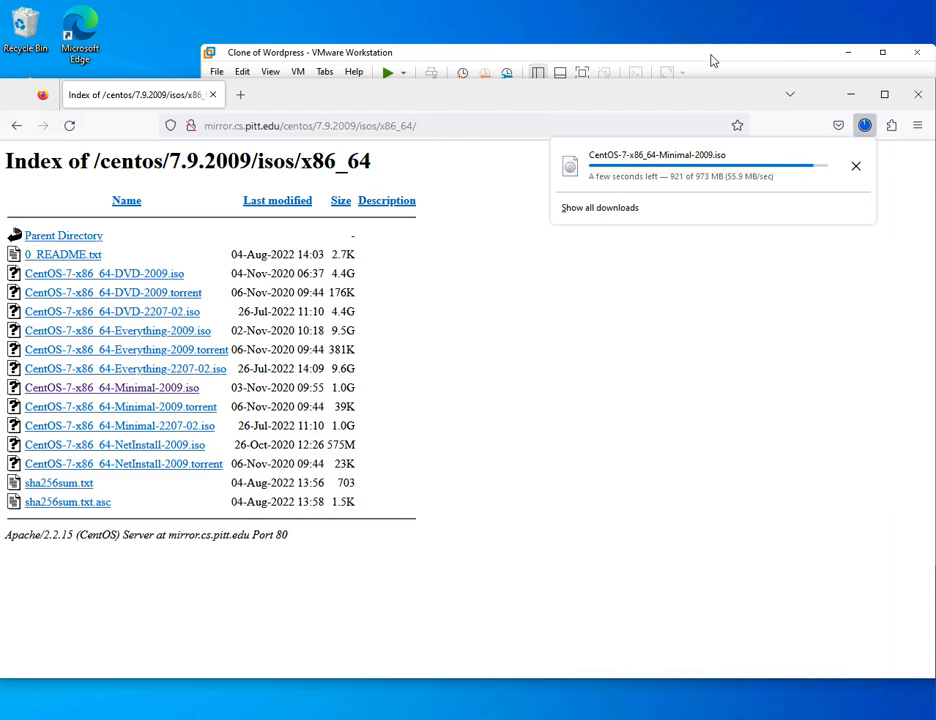
- Use Downloads\CentOS-7-x86_64-Minimal-2009.iso as the installer image and keep the name CentOS 7 64-bit
click(712, 61)
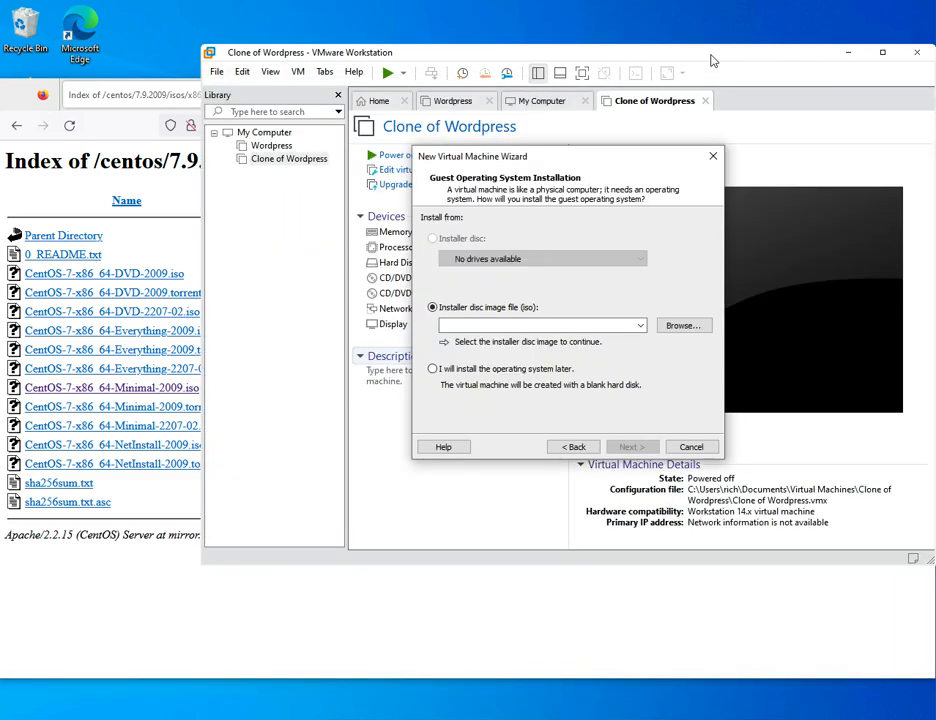
click(684, 326)
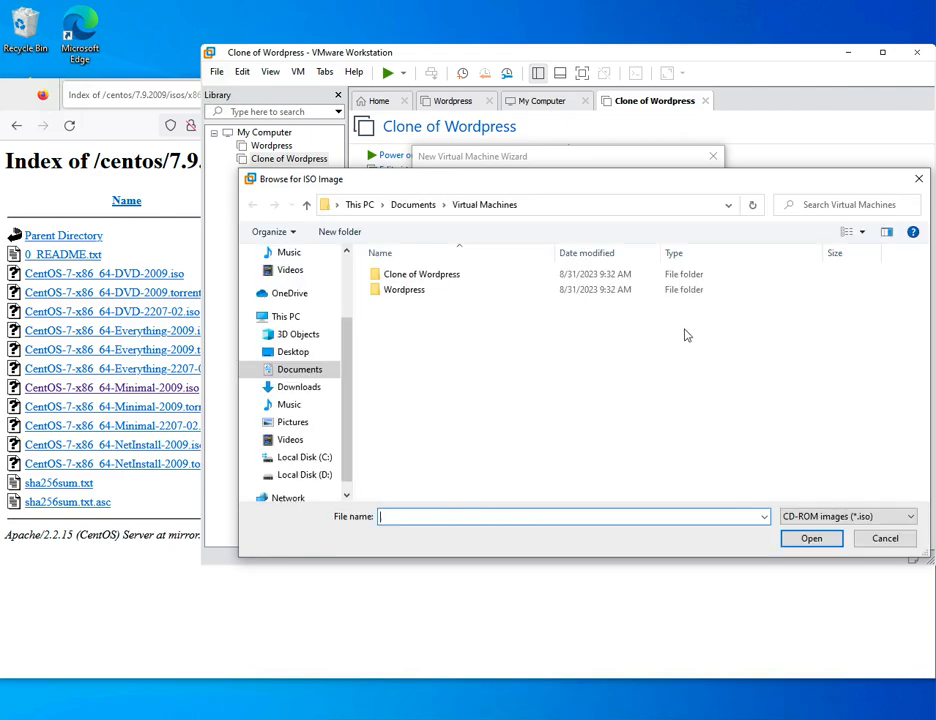
click(285, 387)
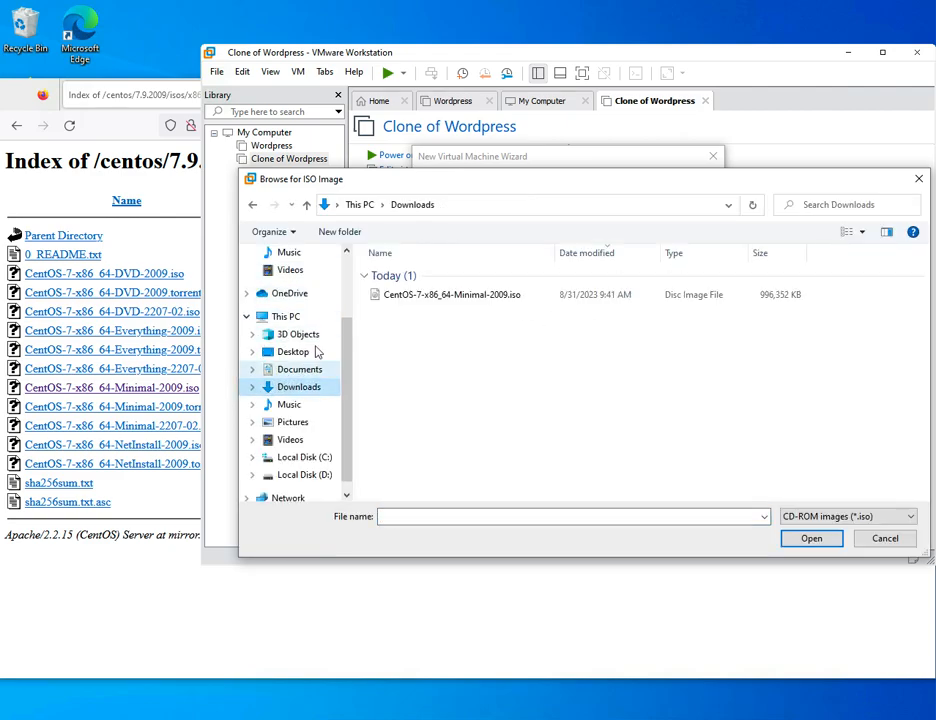
click(432, 295)
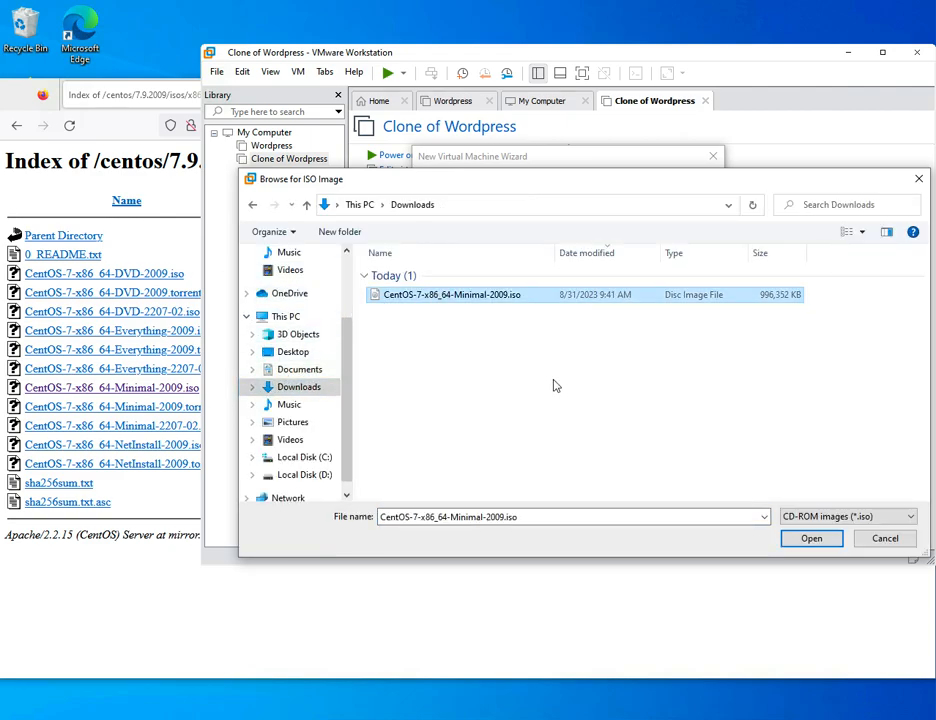
click(811, 540)
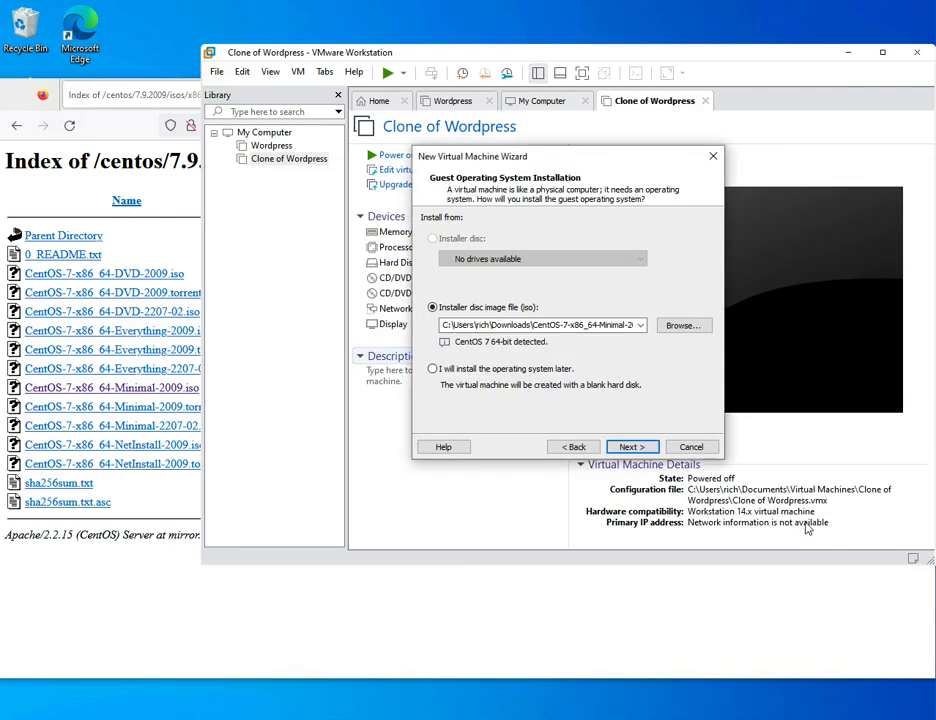
click(637, 447)
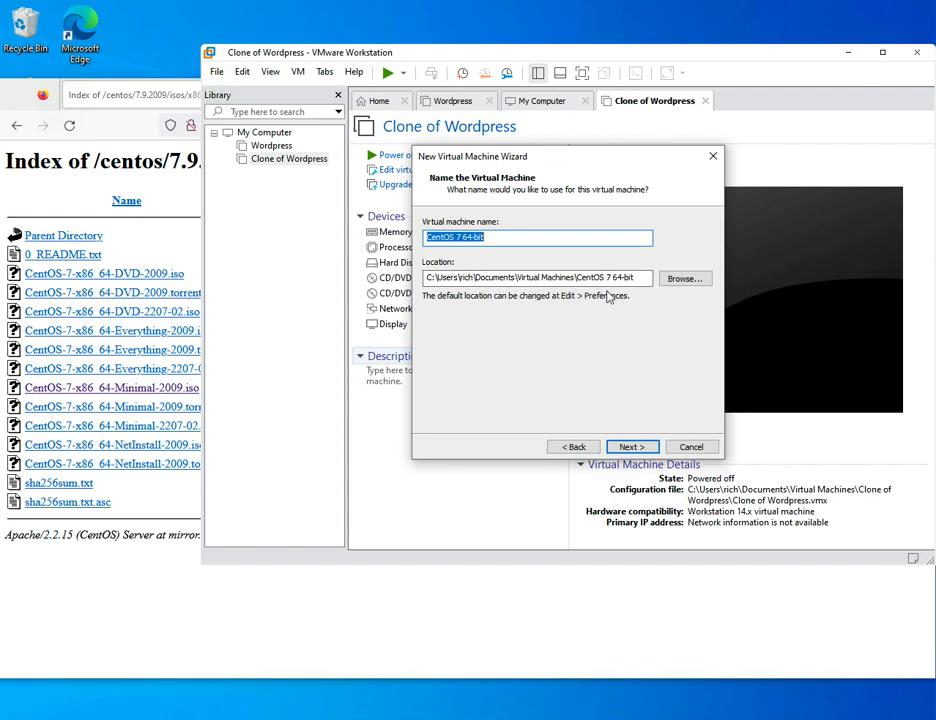
click(498, 236)
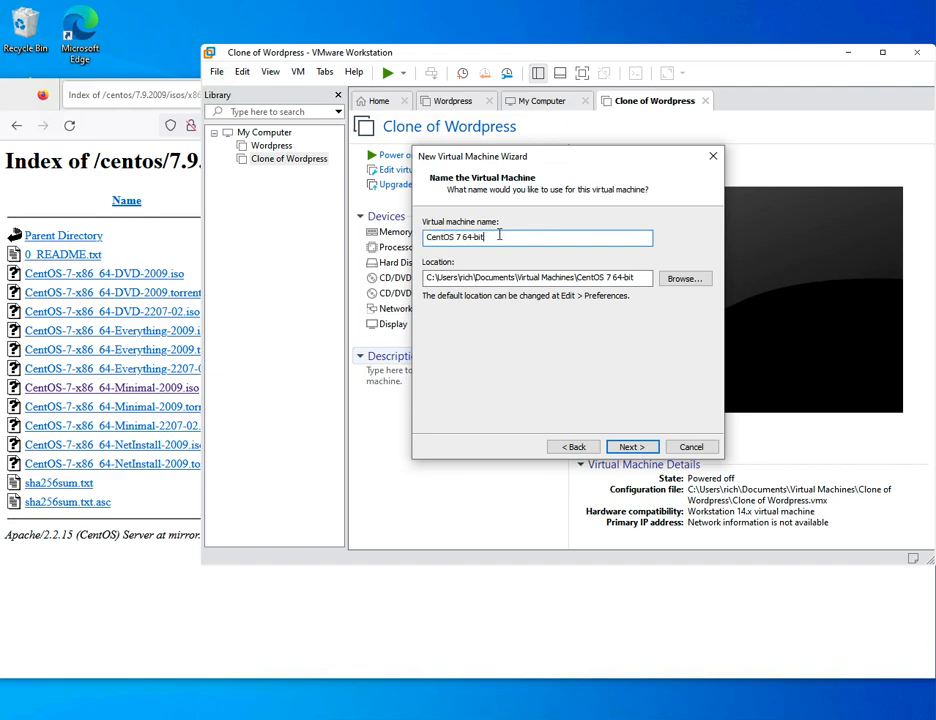
- Keep the 20 GB disk capacity, split into multiple files, and reach the Ready to Create summary
click(634, 447)
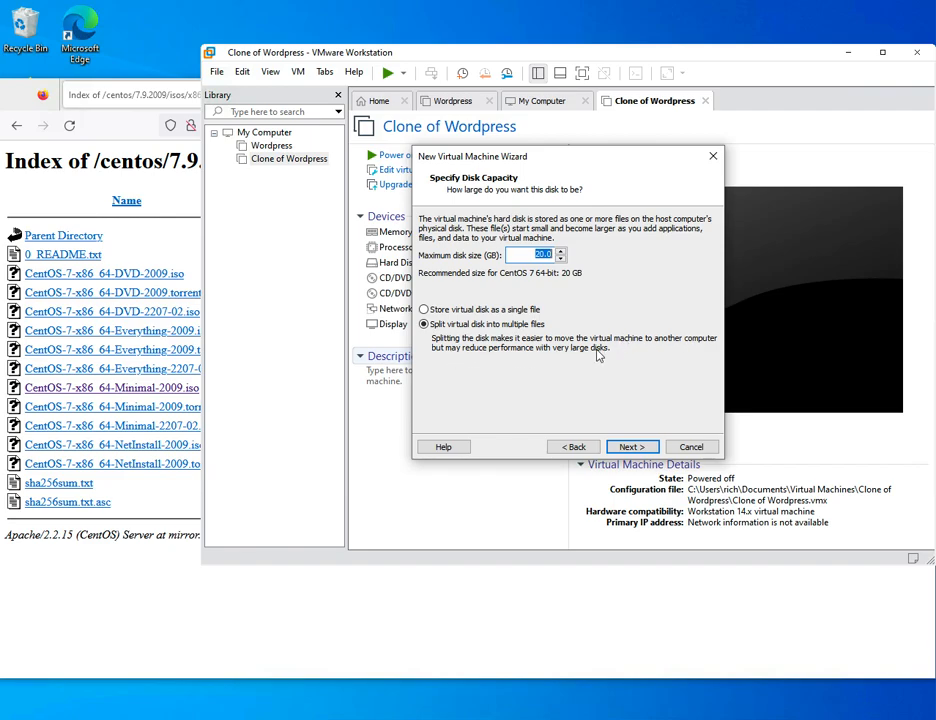
click(424, 309)
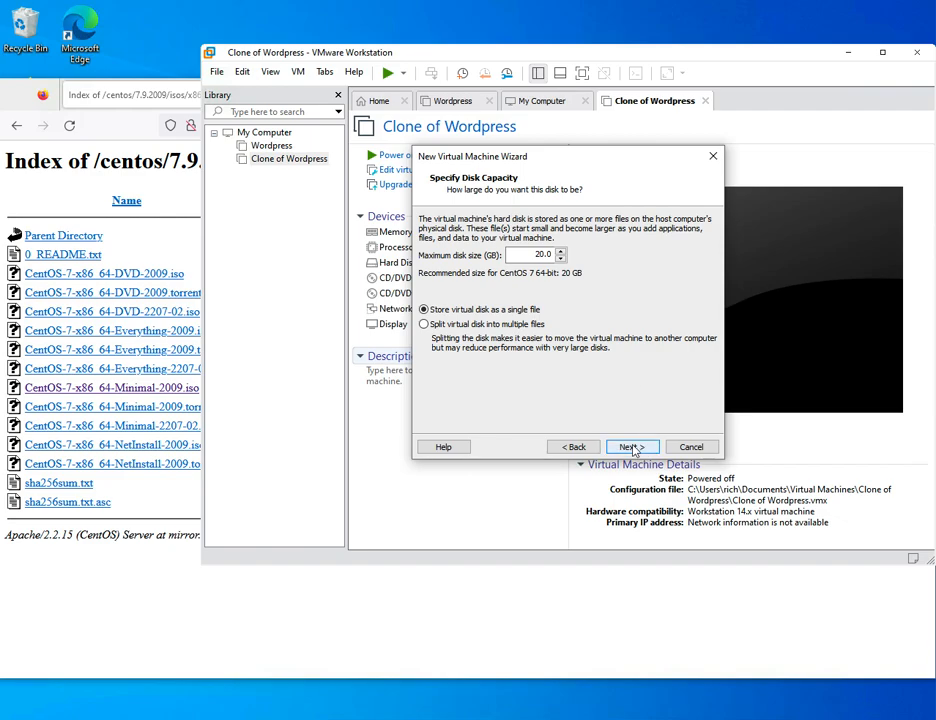
click(424, 324)
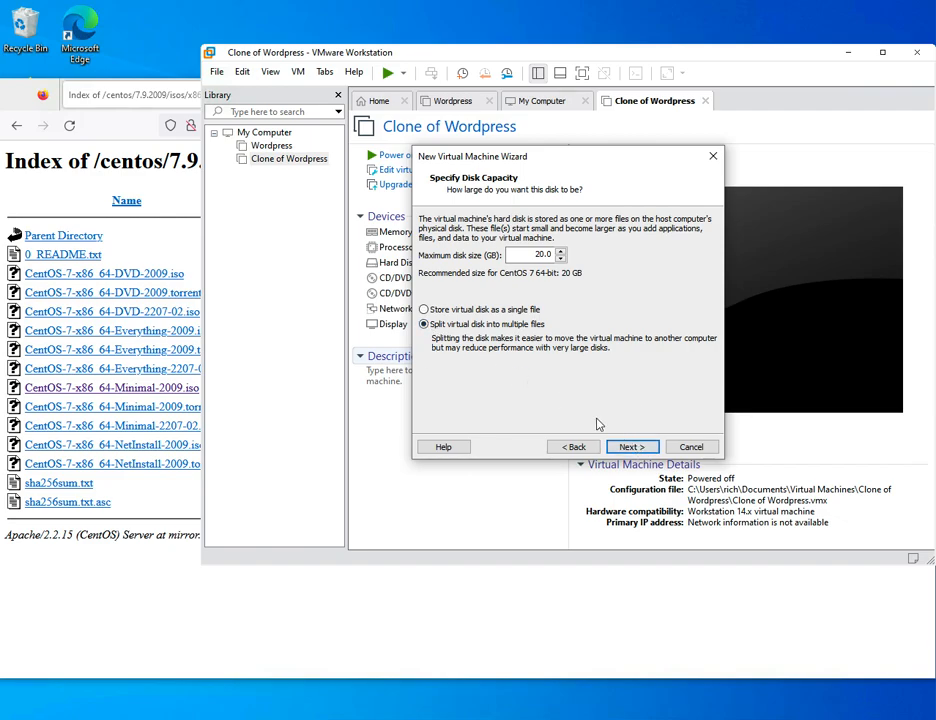
click(629, 447)
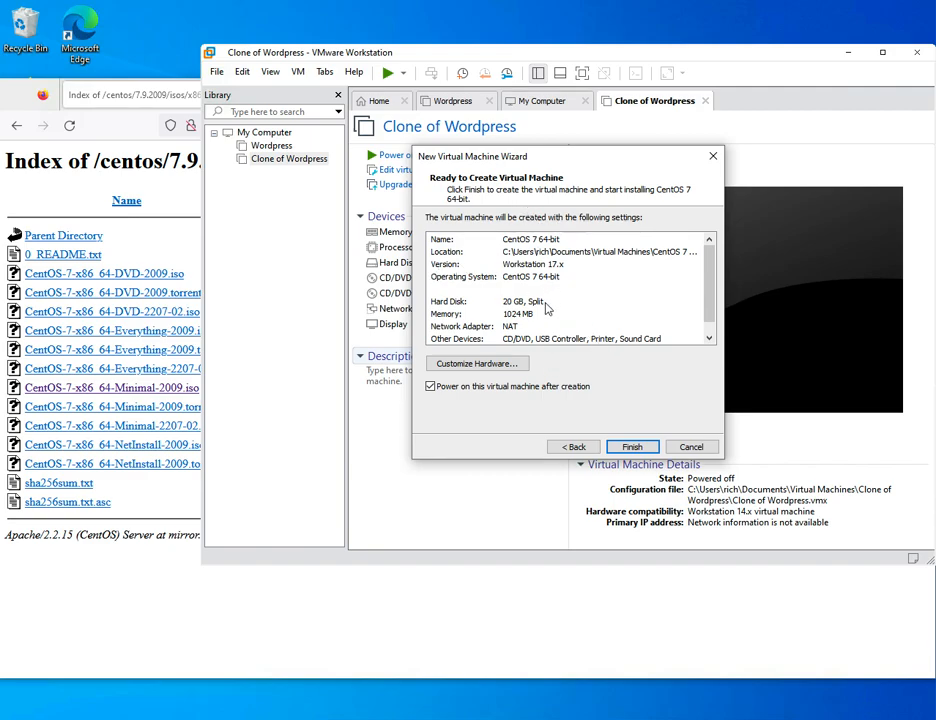
- Raise the VM memory to 2048 MB and enable VT-x/AMD-V virtualization for the processor
scroll(560, 320, down, 1)
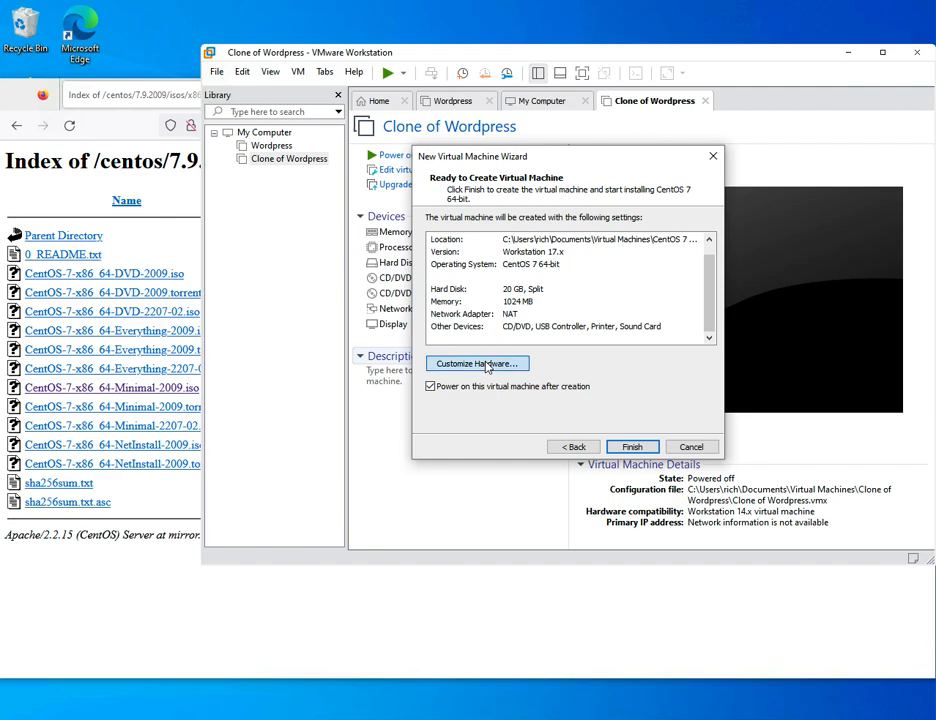
click(487, 366)
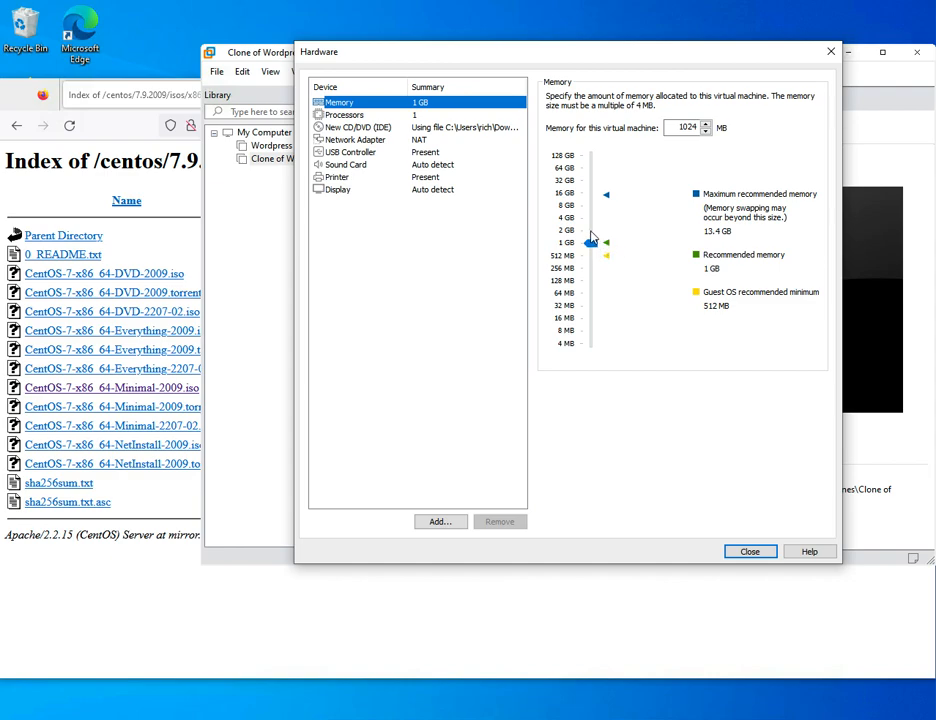
drag(591, 237, 591, 230)
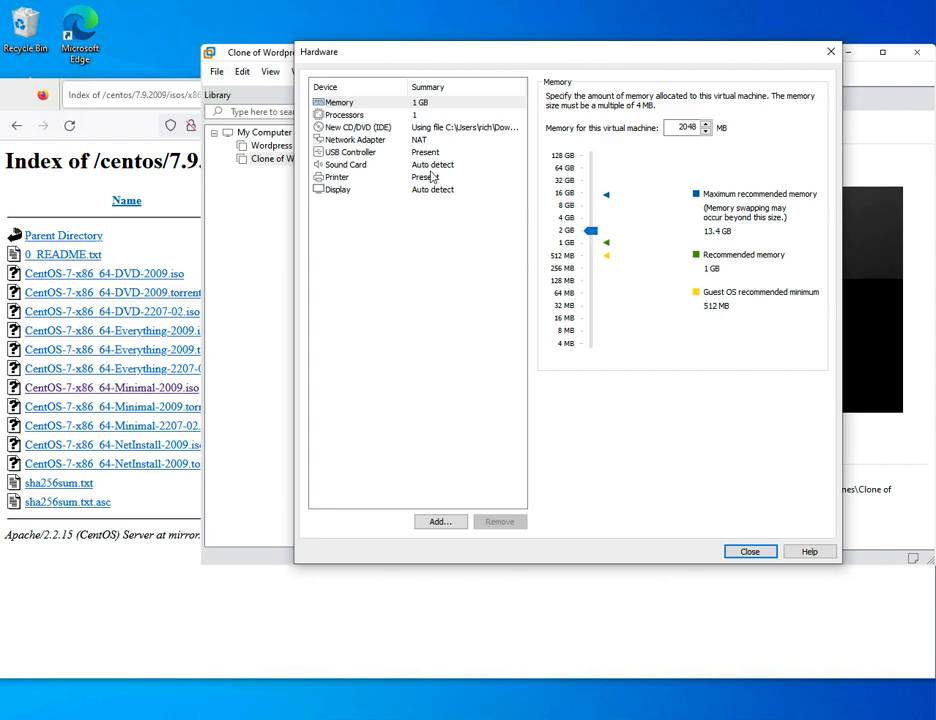
click(417, 116)
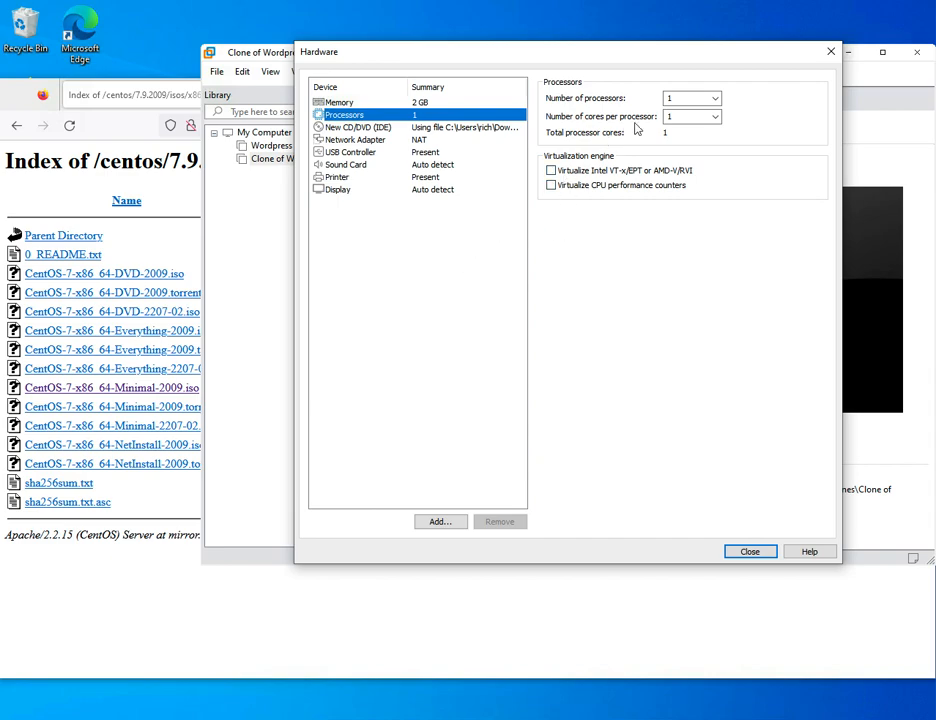
click(551, 171)
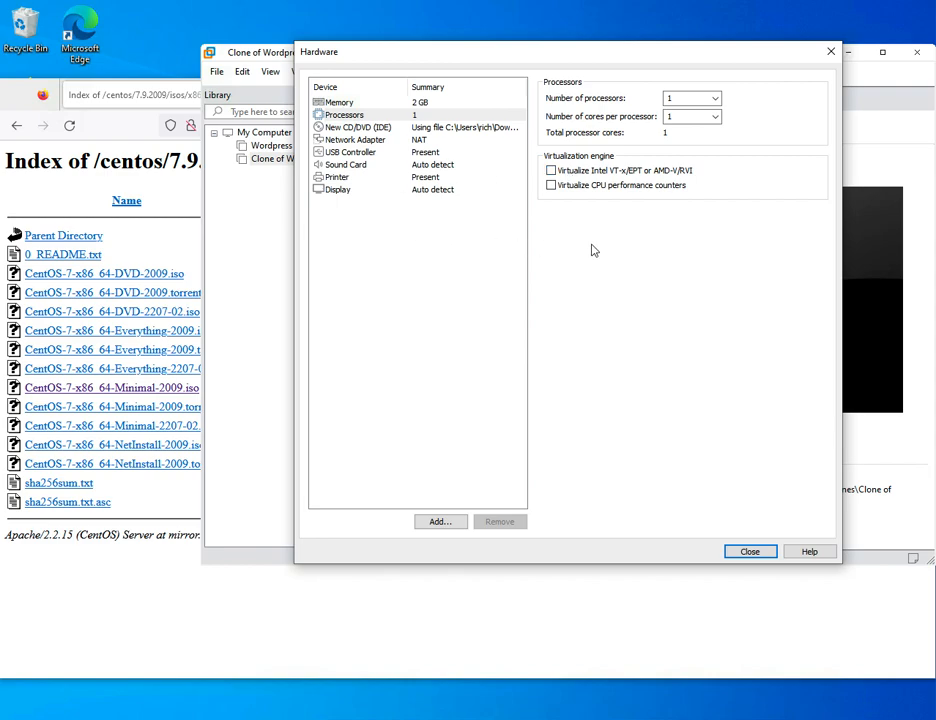
- Switch the network adapter to Bridged and finish creating the virtual machine
click(360, 142)
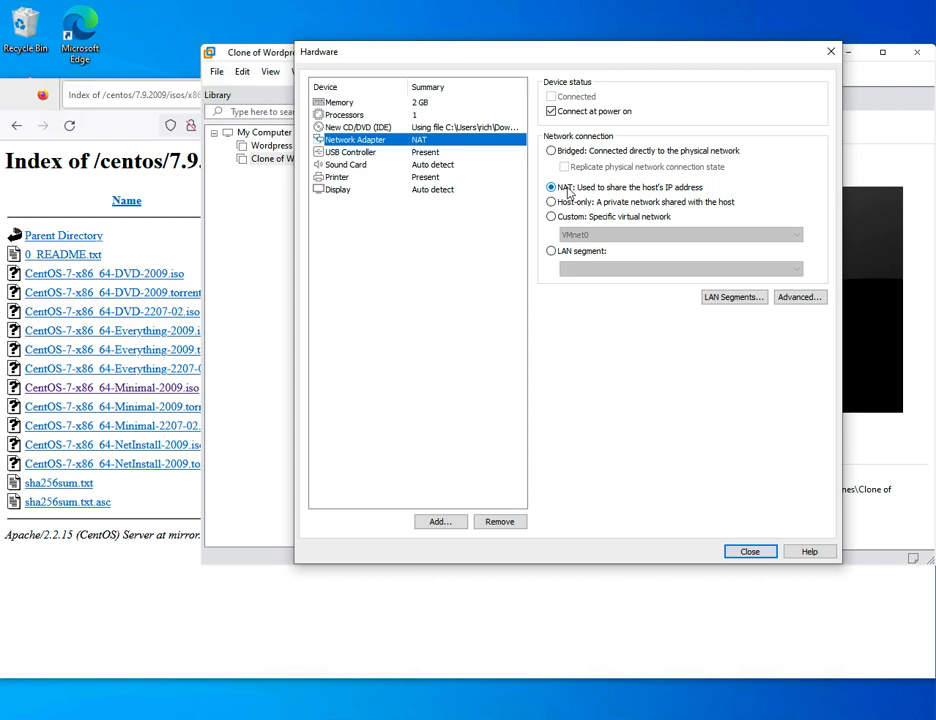
click(554, 151)
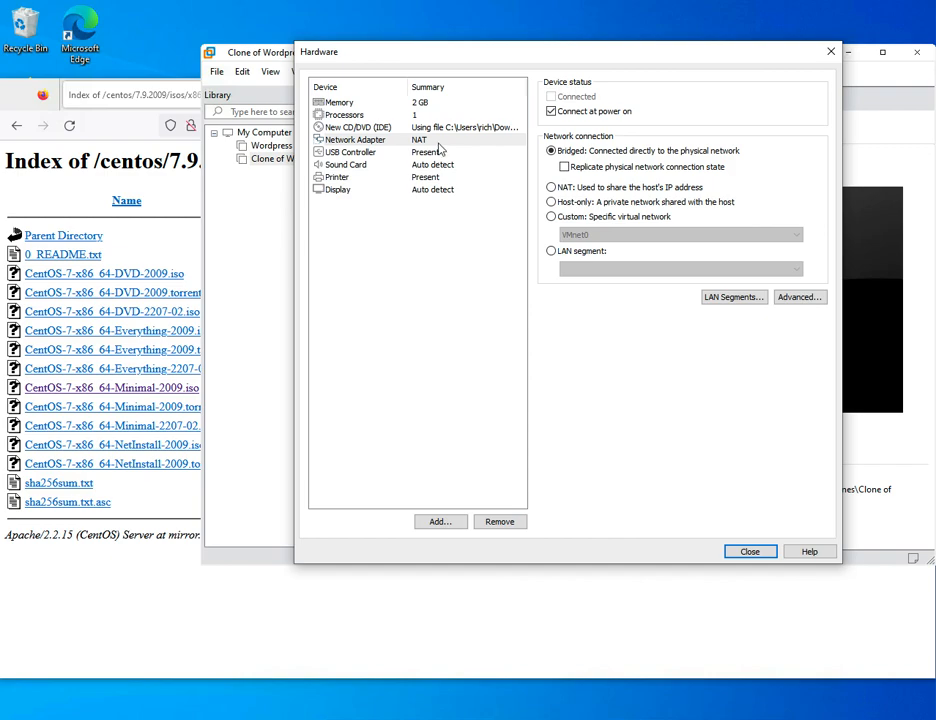
click(765, 551)
click(632, 446)
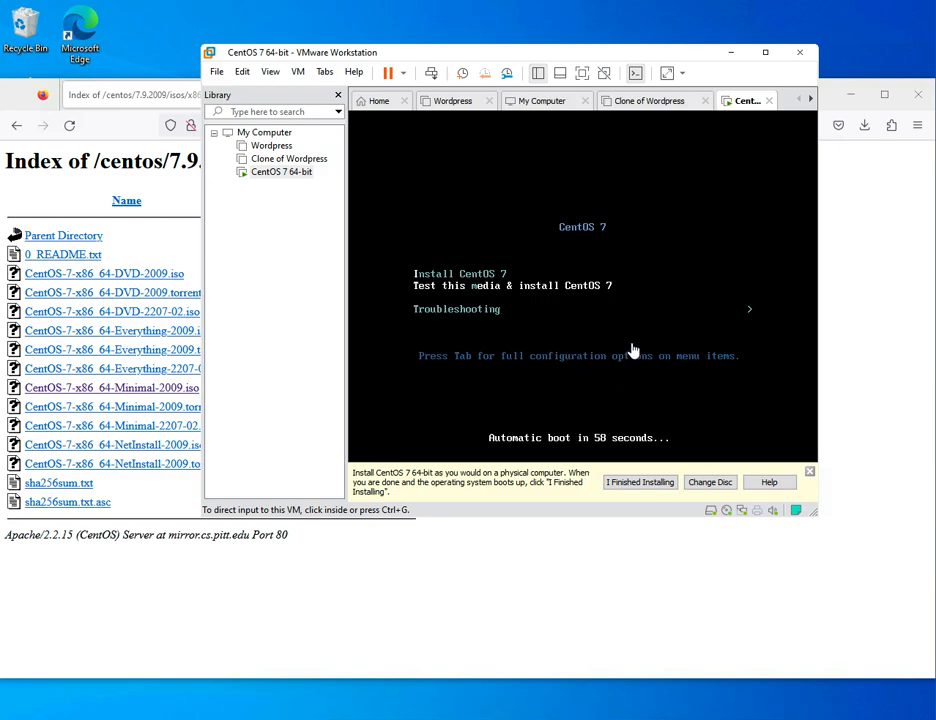
- Choose Install CentOS 7 in the VM's boot menu and boot the installer
click(589, 261)
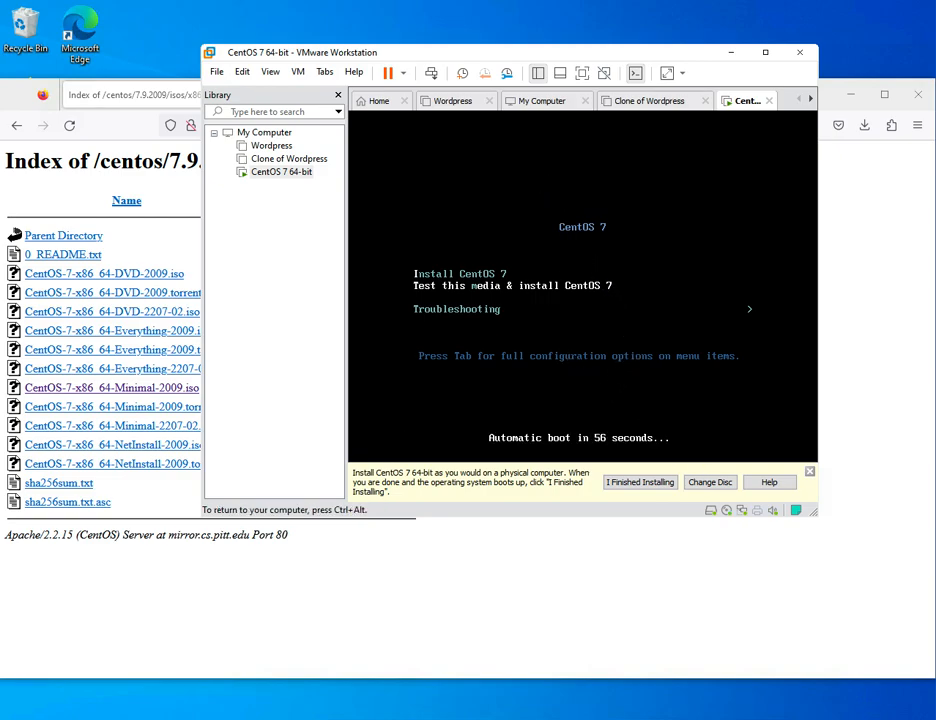
key(Up)
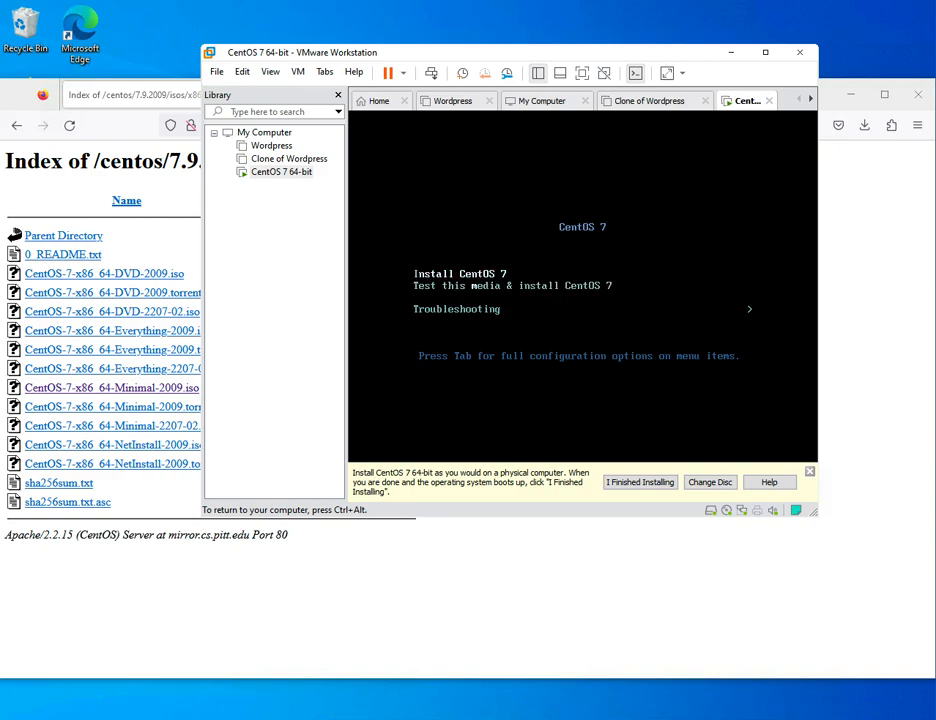
key(Return)
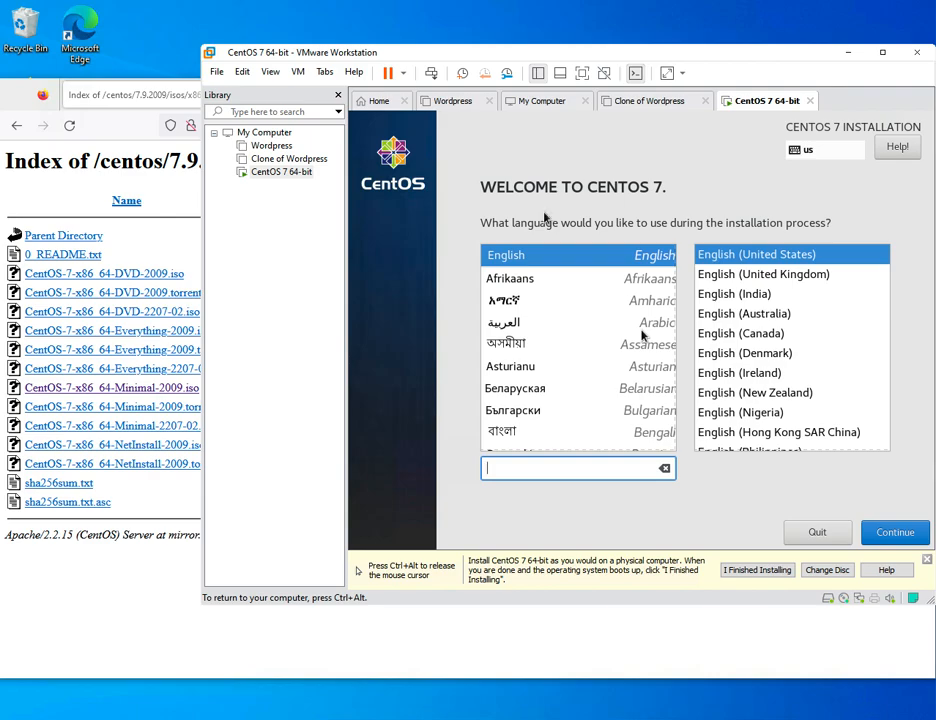
- Keep English as the installer language and select the 20 GiB sda disk as installation destination
click(895, 531)
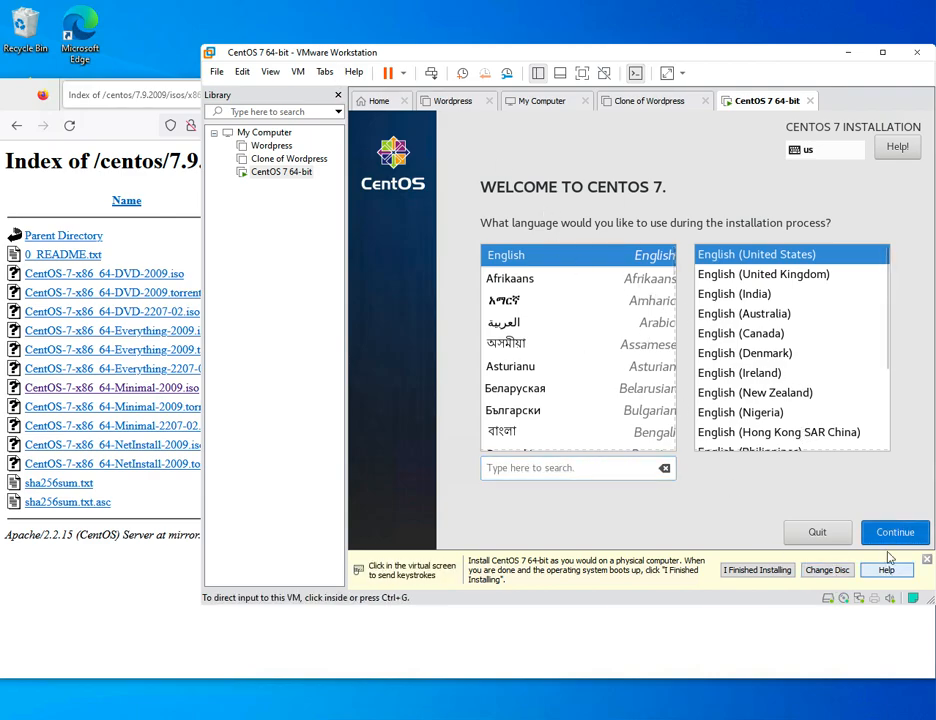
click(895, 531)
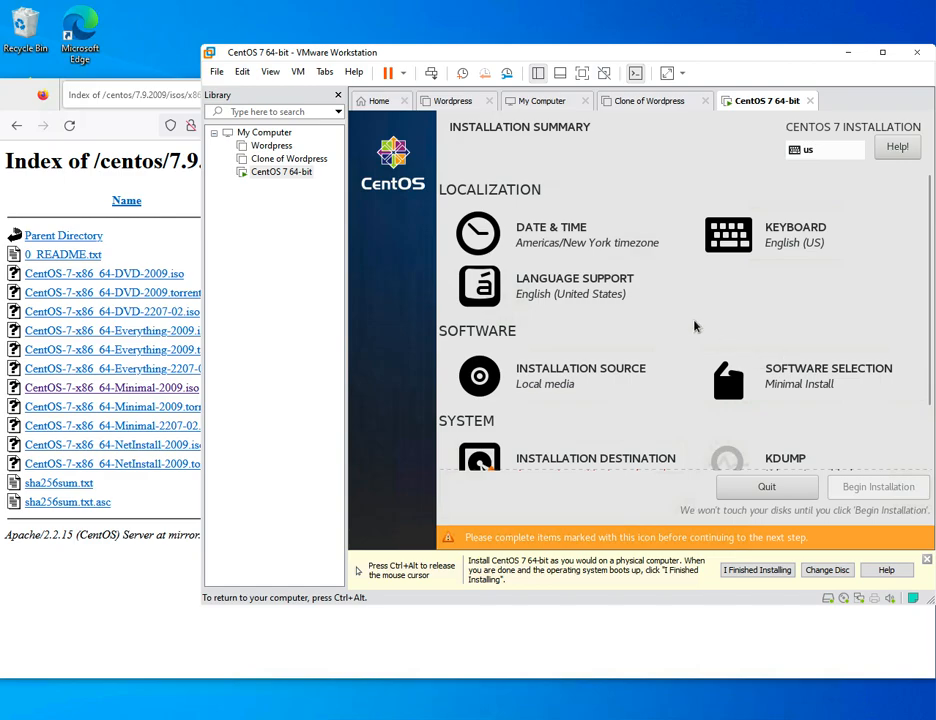
scroll(688, 272, down, 2)
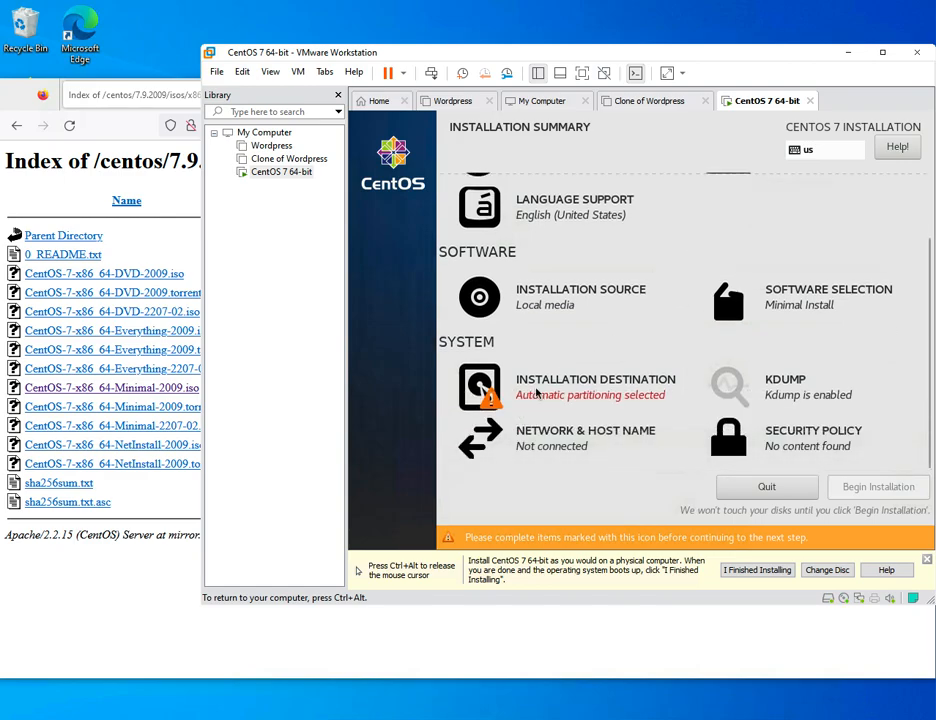
click(503, 389)
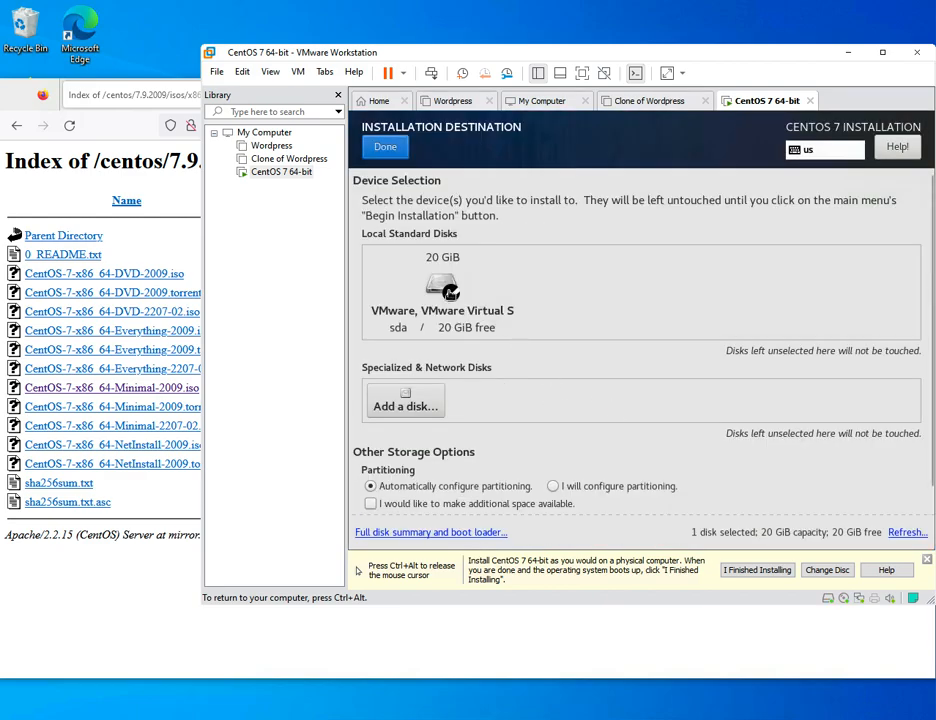
click(445, 289)
click(432, 289)
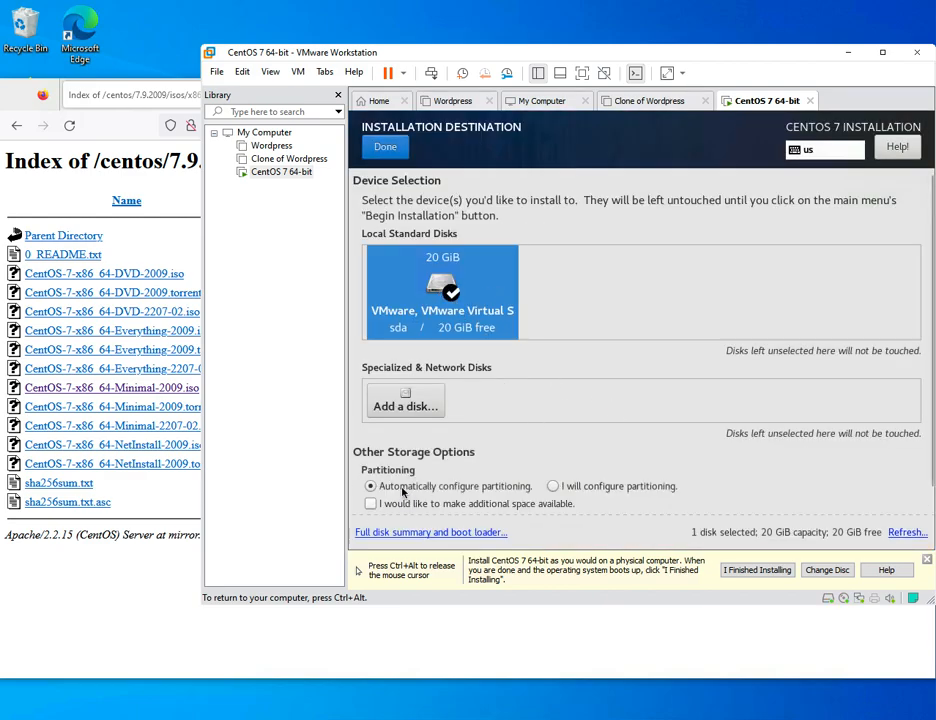
- Confirm the installation destination and set the host name to centos7
click(927, 560)
click(654, 468)
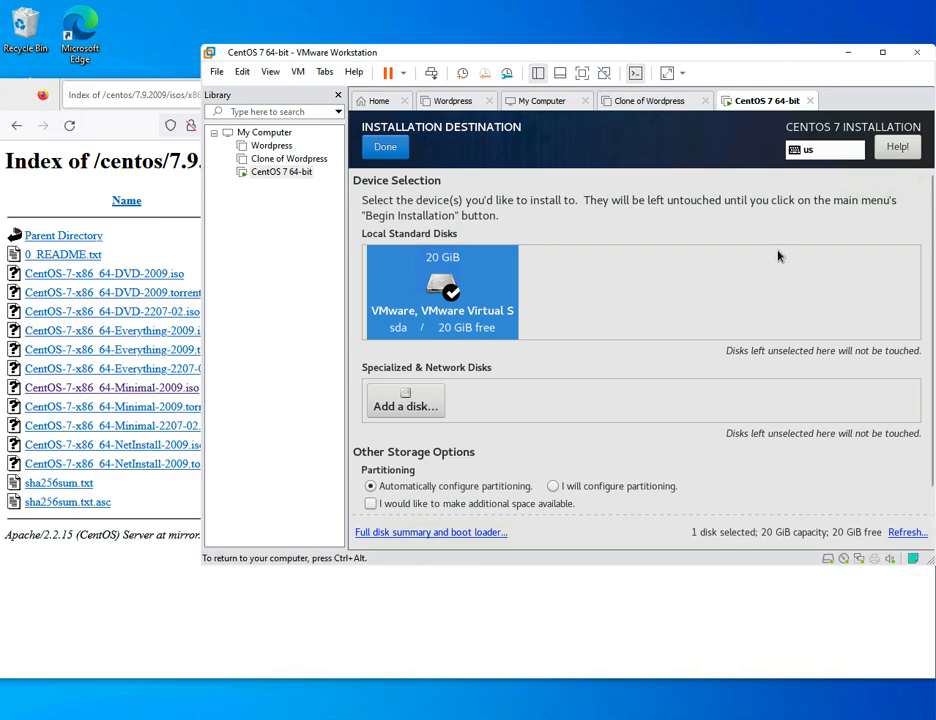
click(375, 147)
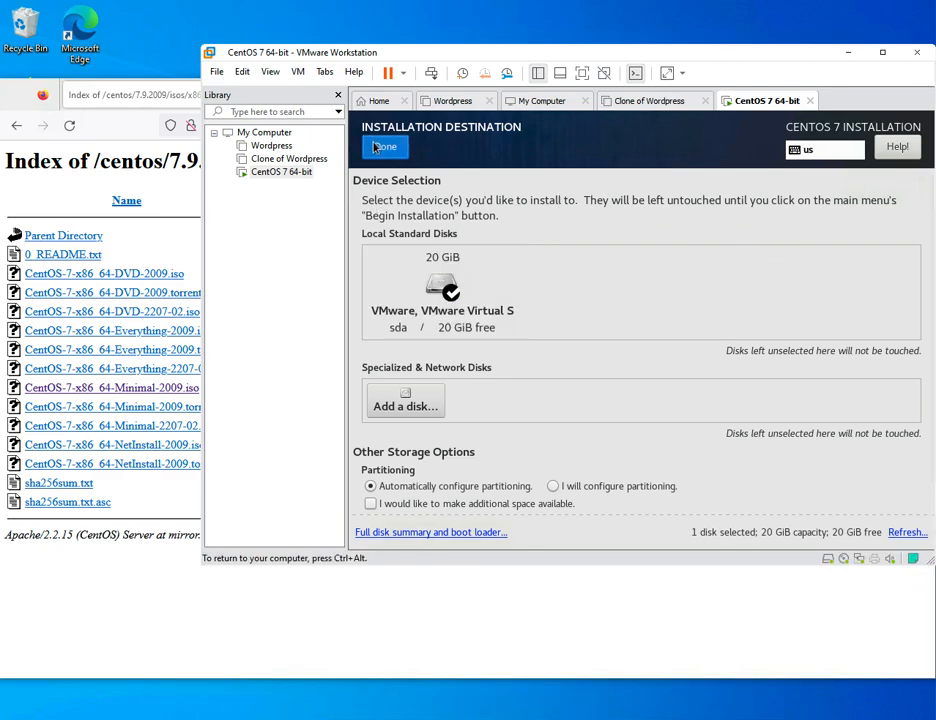
click(553, 468)
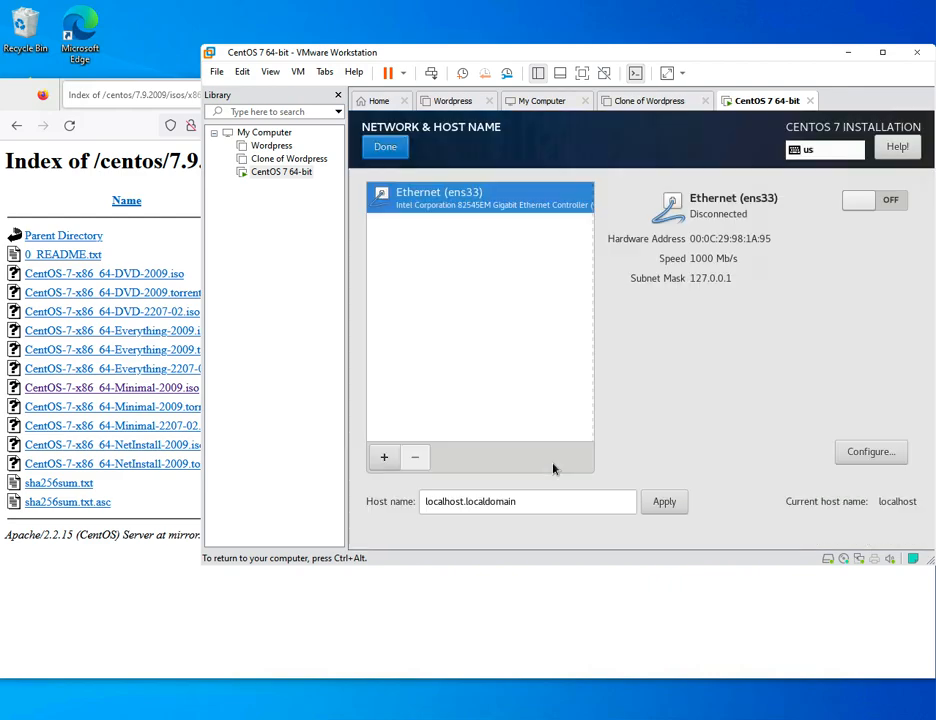
click(519, 501)
drag(522, 501, 320, 496)
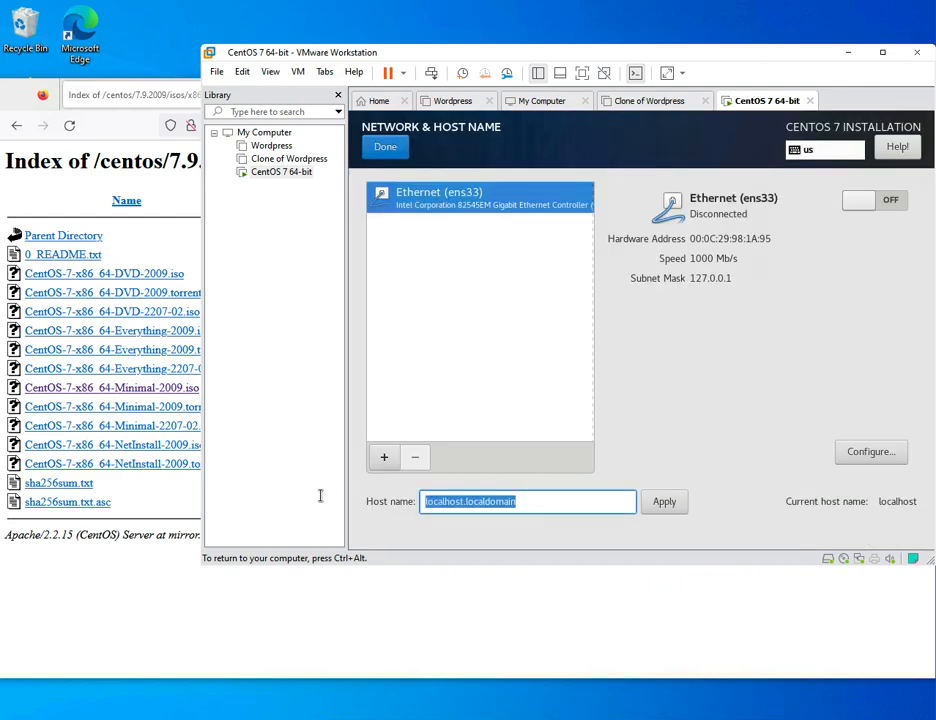
text(centos7)
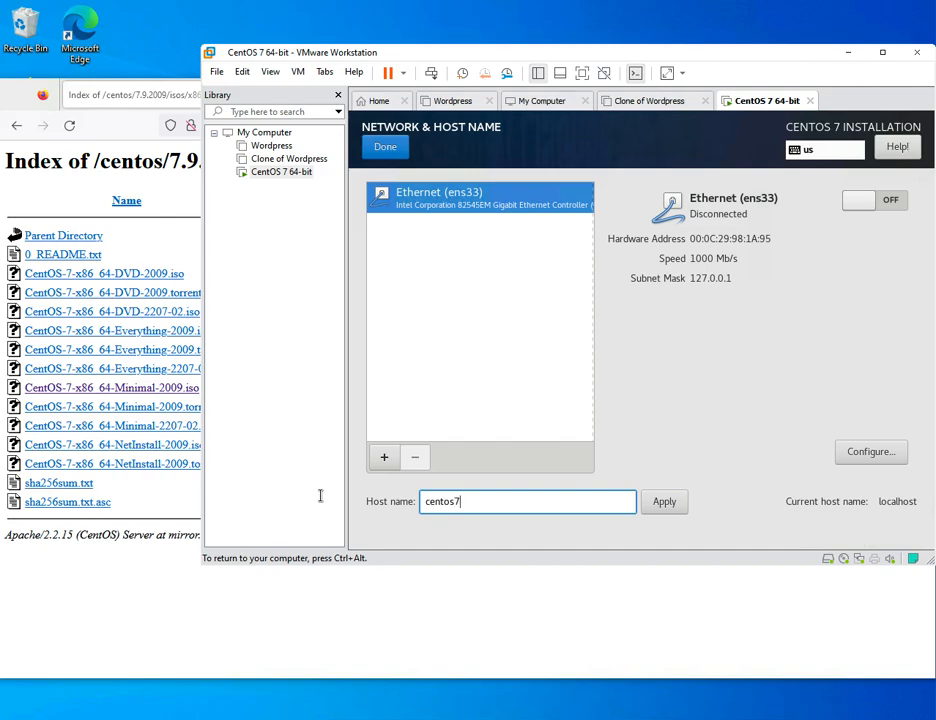
click(662, 502)
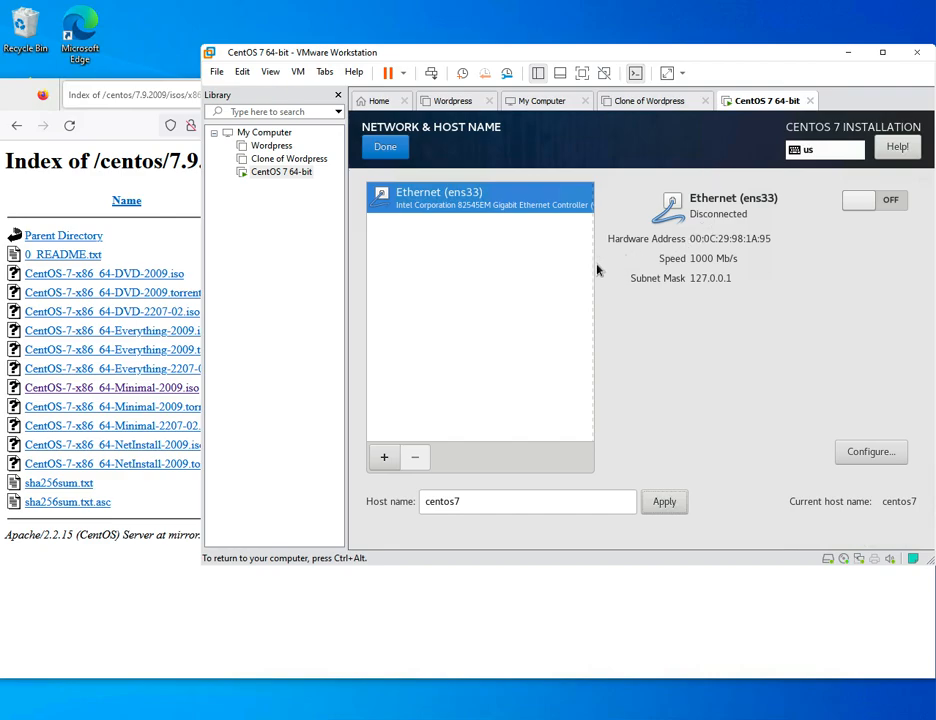
- Turn on the ens33 Ethernet connection with DHCP IPv4 addressing
click(855, 453)
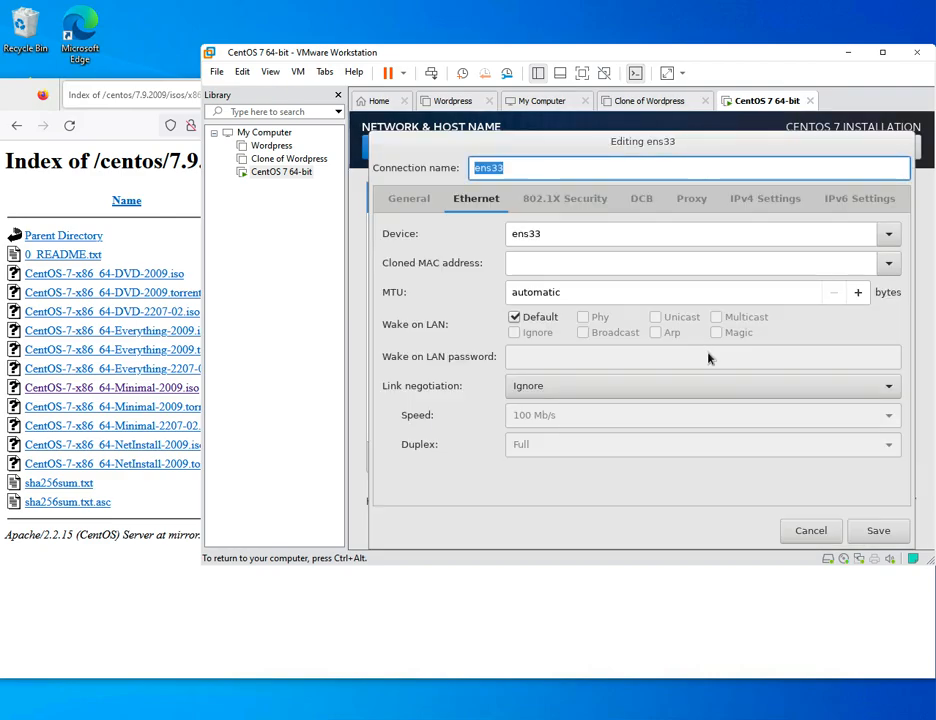
click(750, 198)
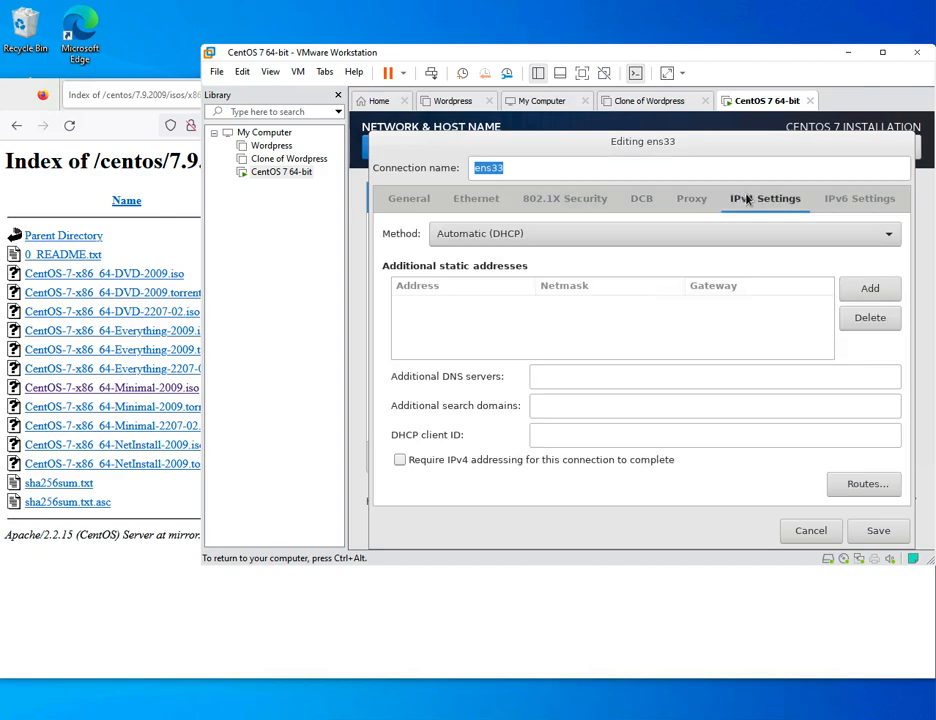
click(880, 533)
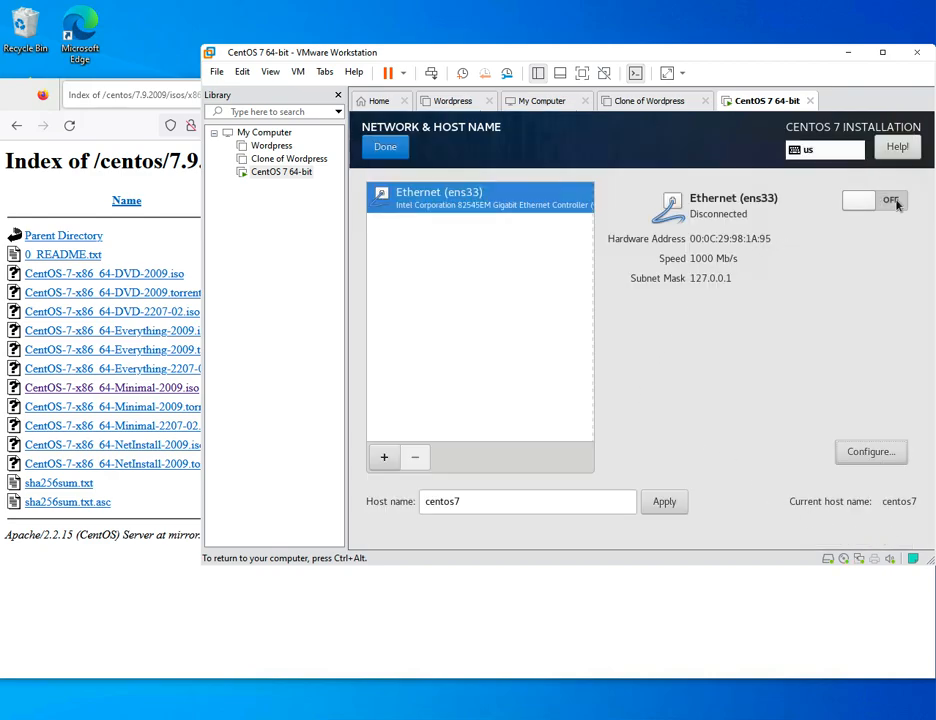
click(869, 206)
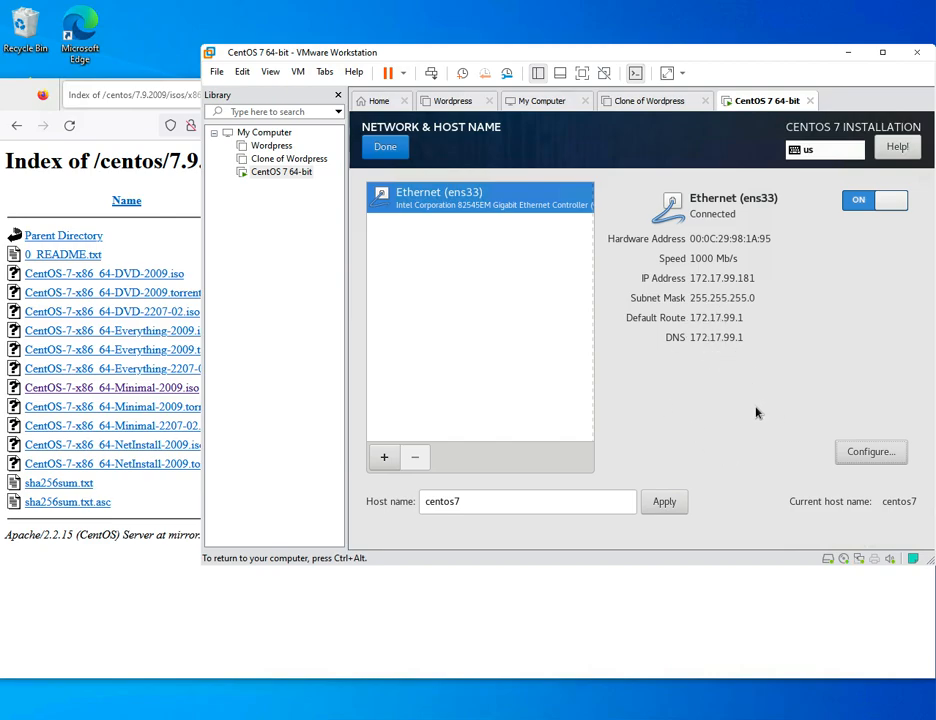
click(384, 148)
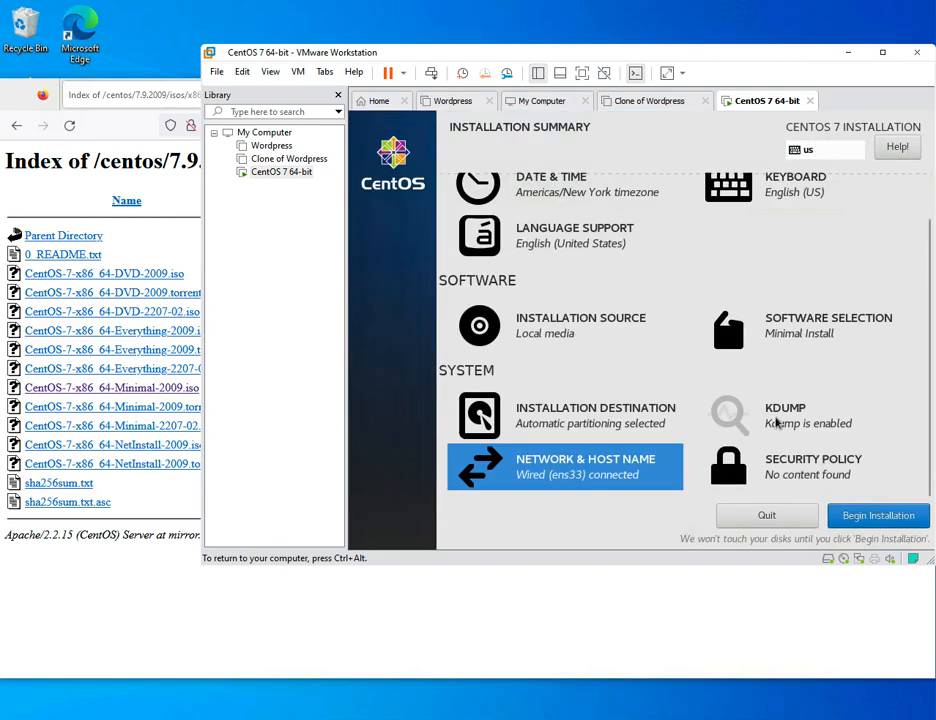
- Disable kdump in the installer
click(776, 425)
click(366, 228)
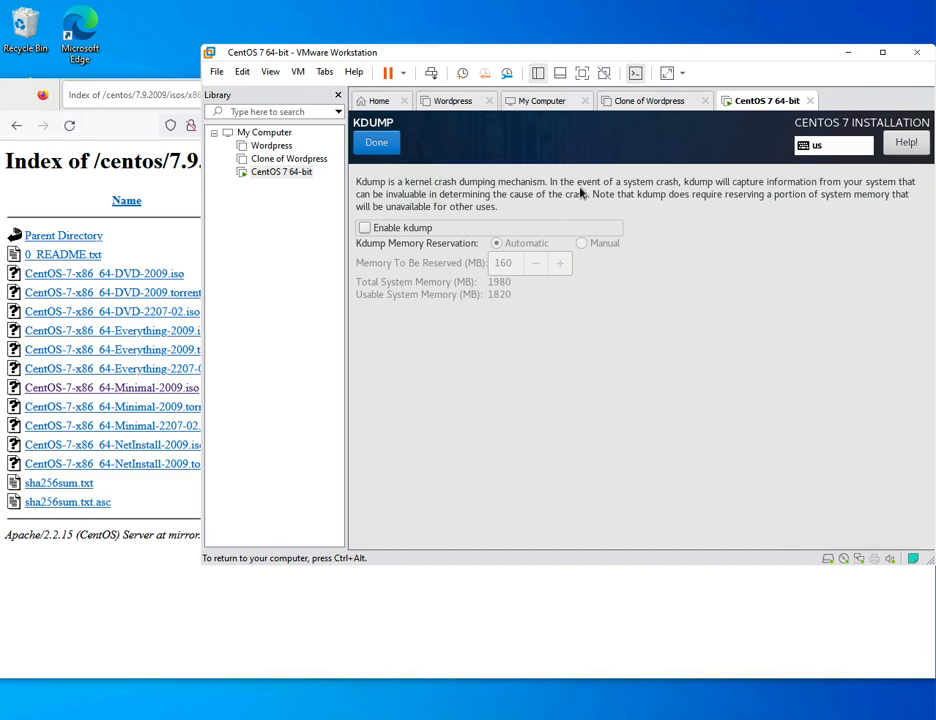
click(376, 142)
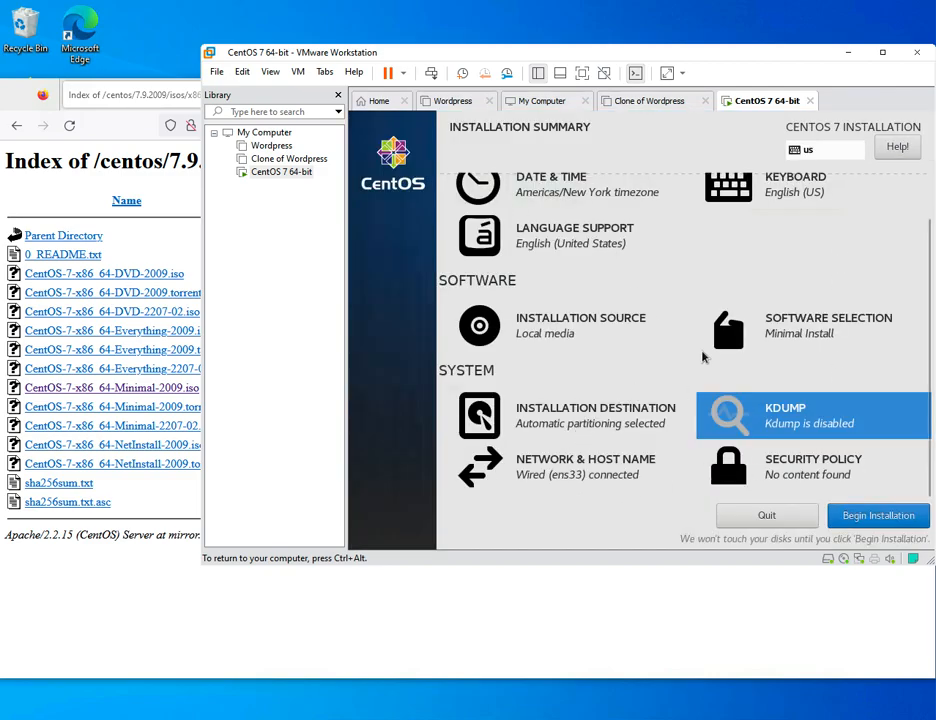
- Begin the installation and enter and confirm the root account password
click(884, 516)
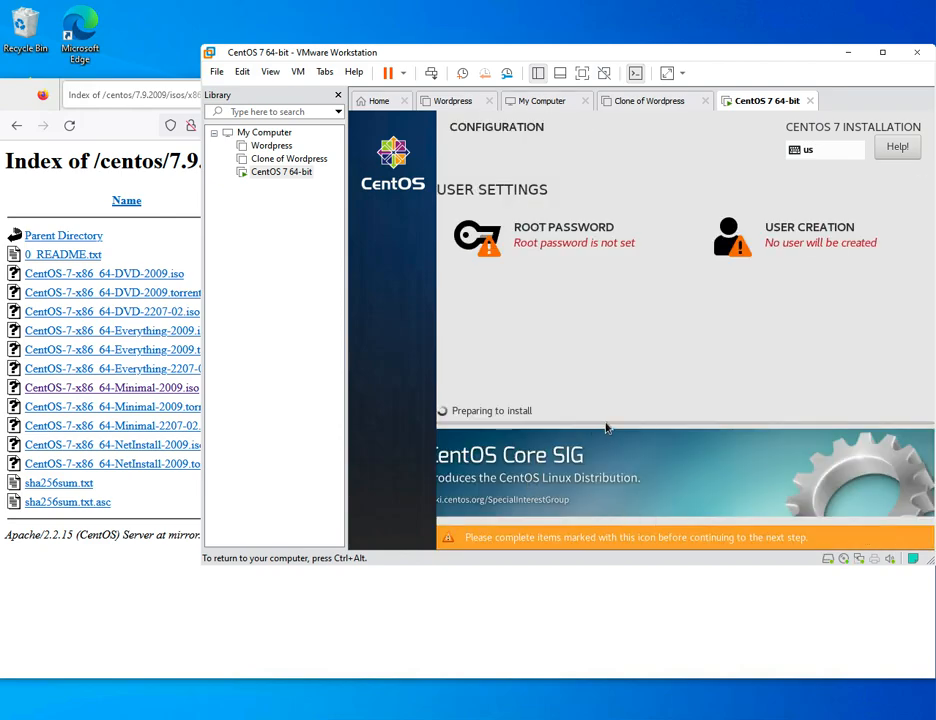
click(586, 240)
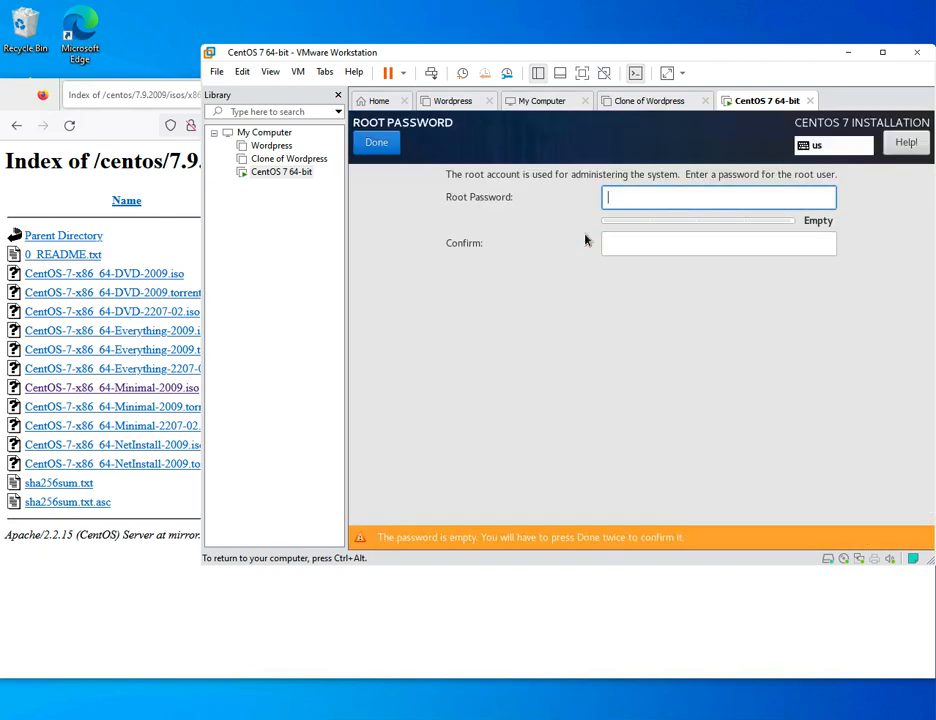
text(12345678901234)
key(Tab)
text(123456789)
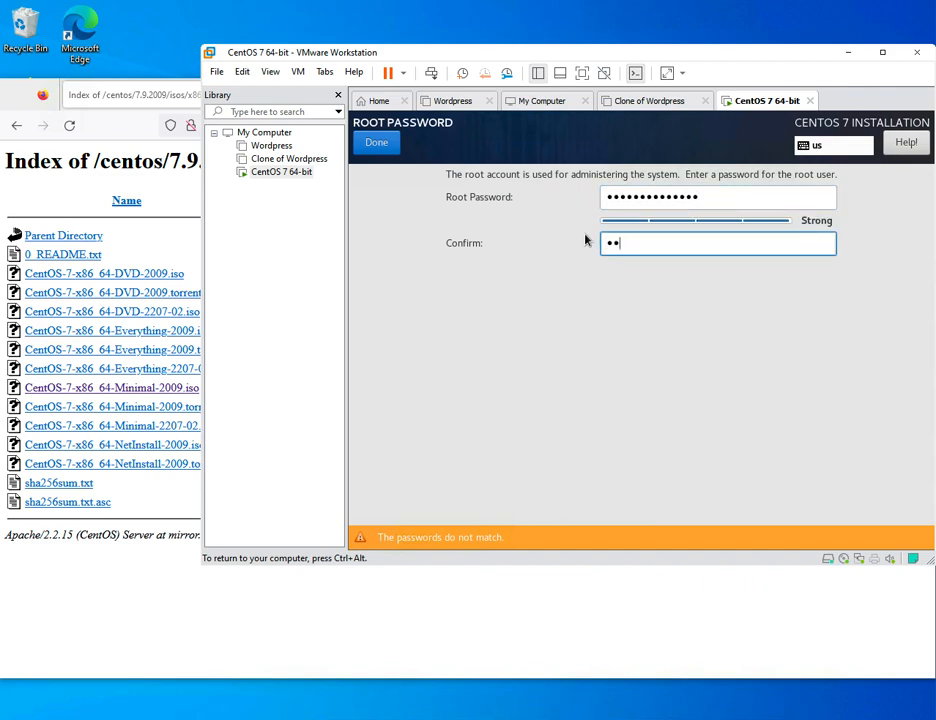
text(01234)
click(368, 142)
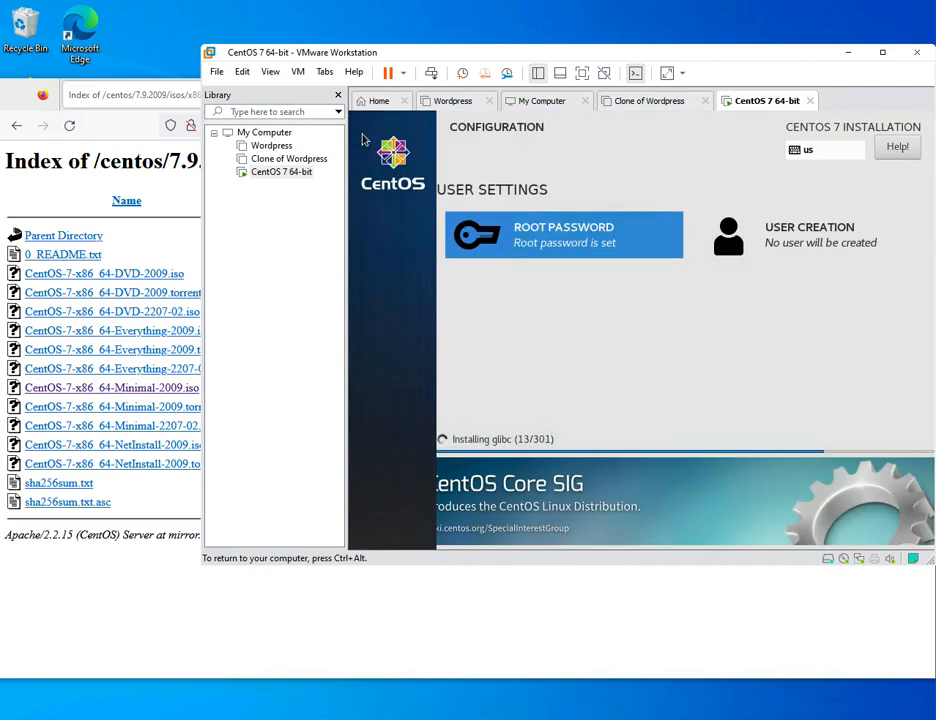
- Create a new user, entering the user's full name and a confirmed password
click(812, 236)
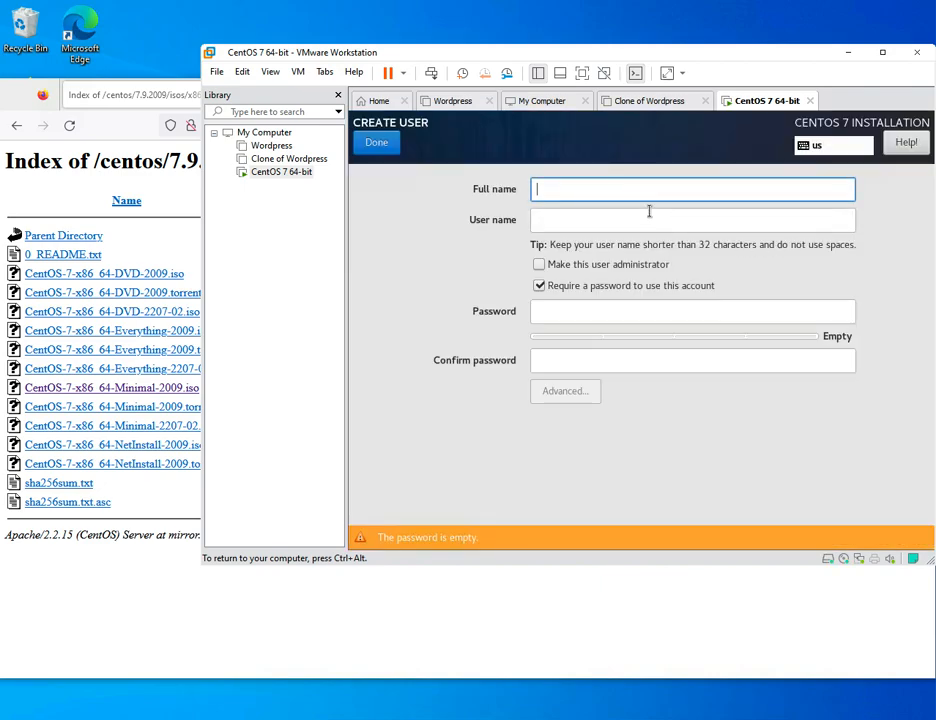
text(rbe0000)
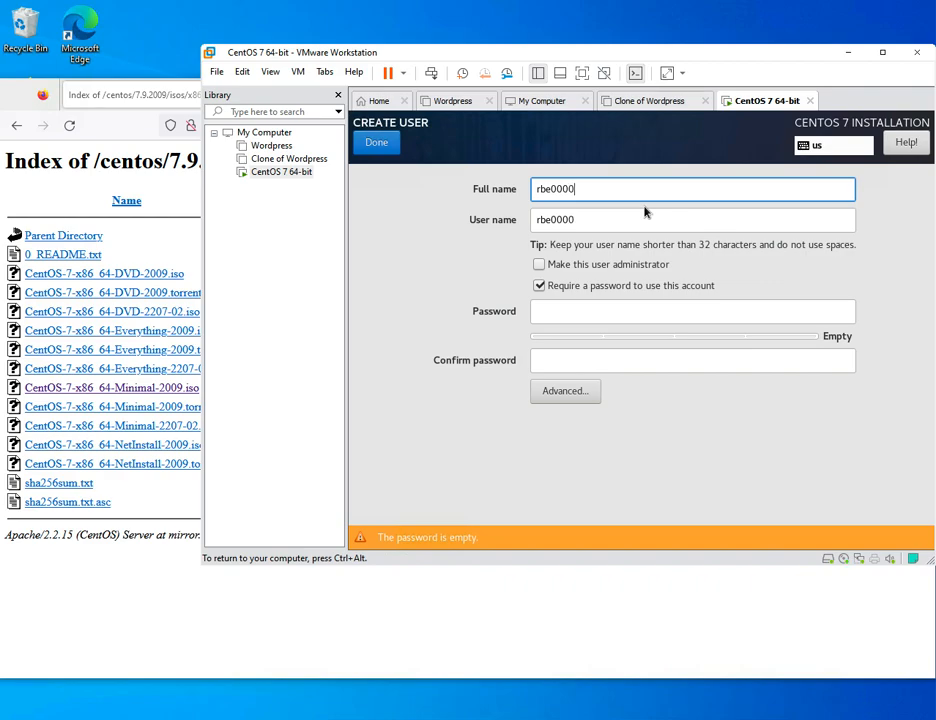
click(625, 309)
text(rbe000••)
key(Tab)
text(••••••••)
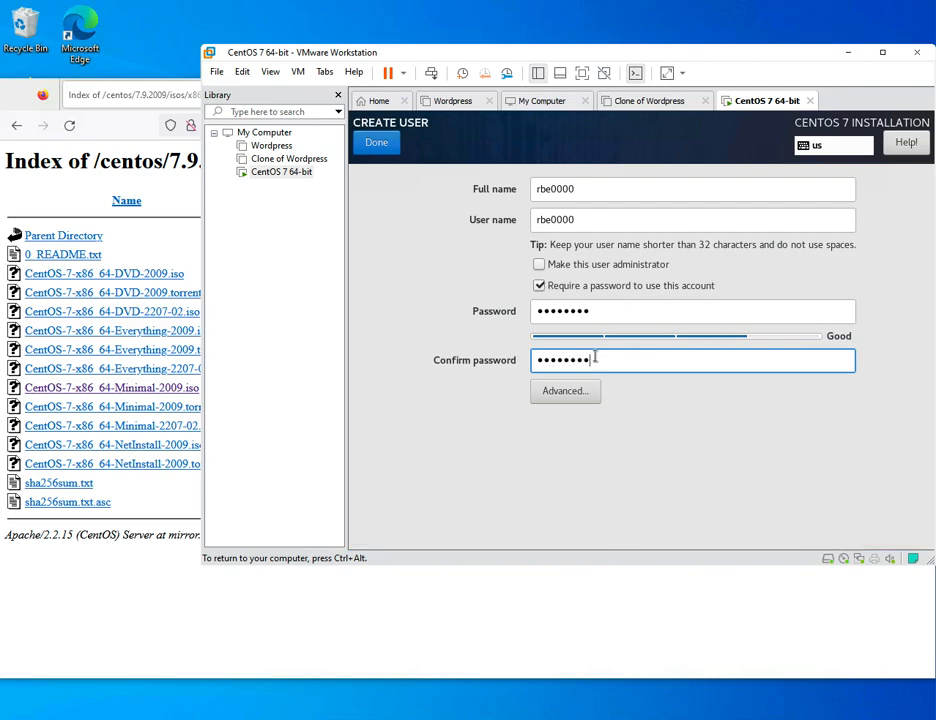
- Add the user to the wheel group in Advanced settings and save the user
click(580, 392)
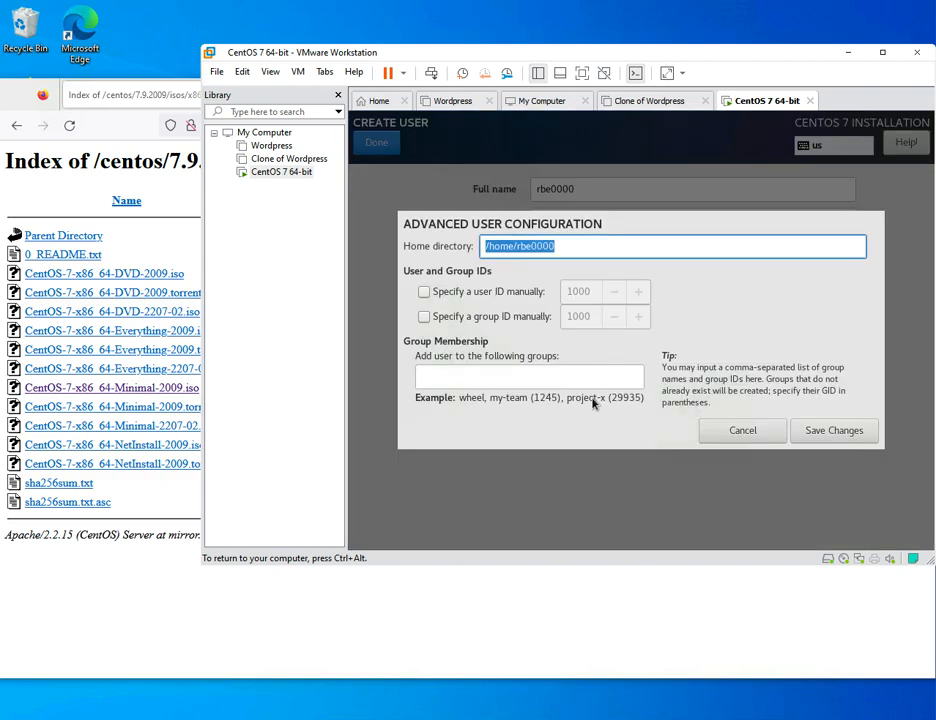
click(468, 372)
text(wheel)
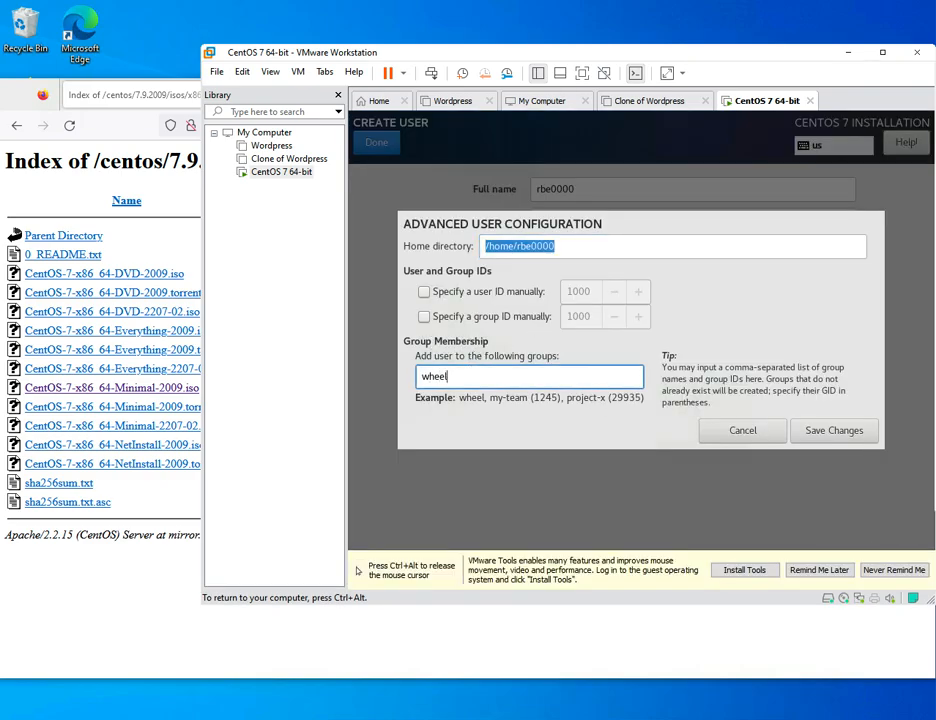
click(840, 434)
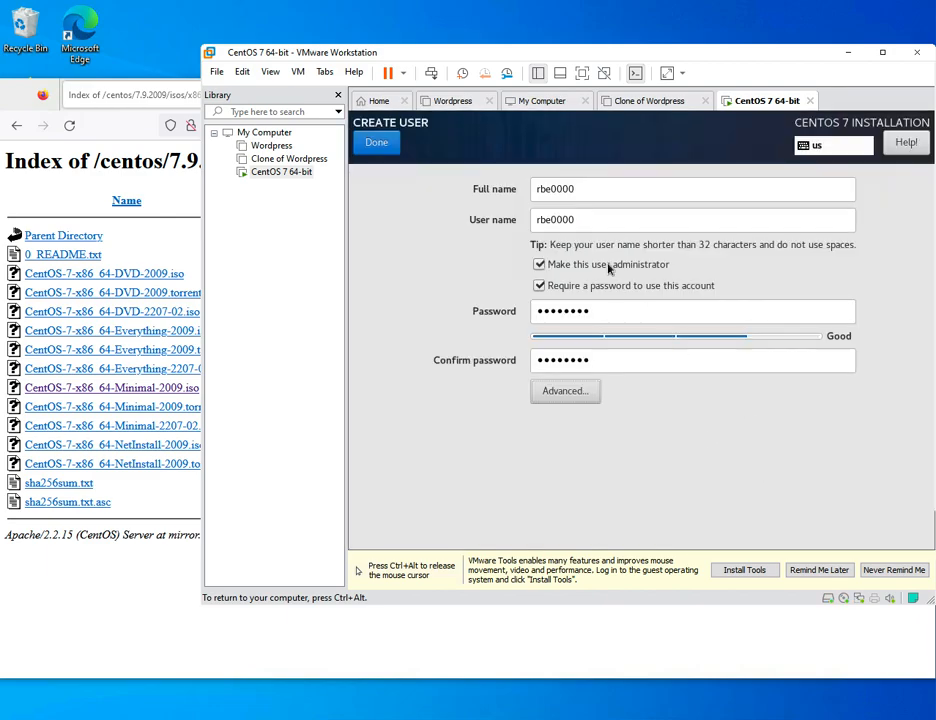
click(376, 143)
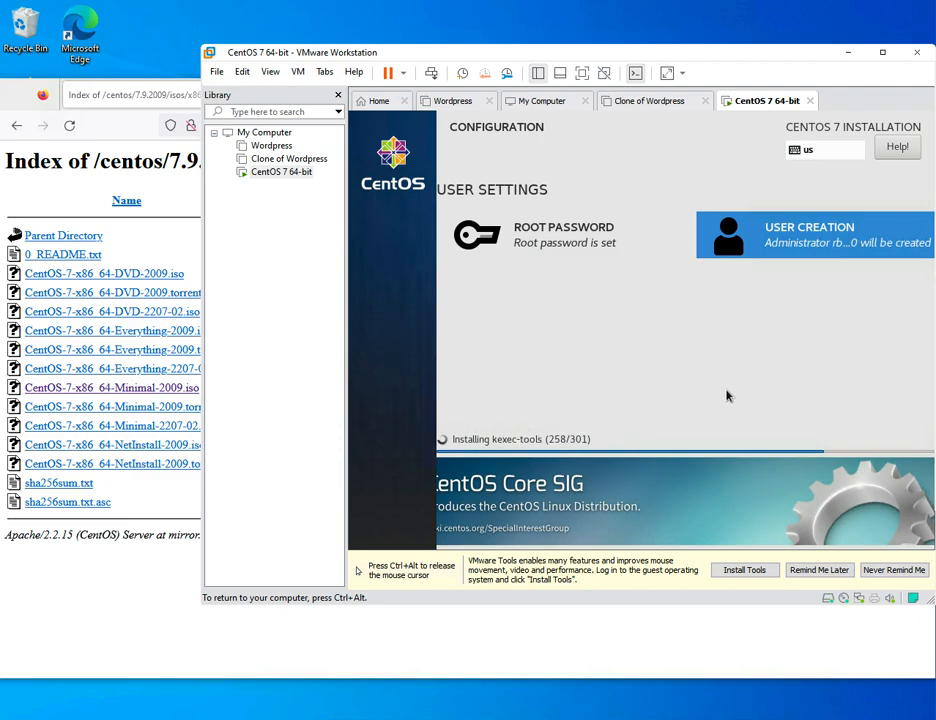
- After the CentOS installation finishes, dismiss the installer's Help window so the VM can reboot to the centos7 login prompt
key(ctrl+alt)
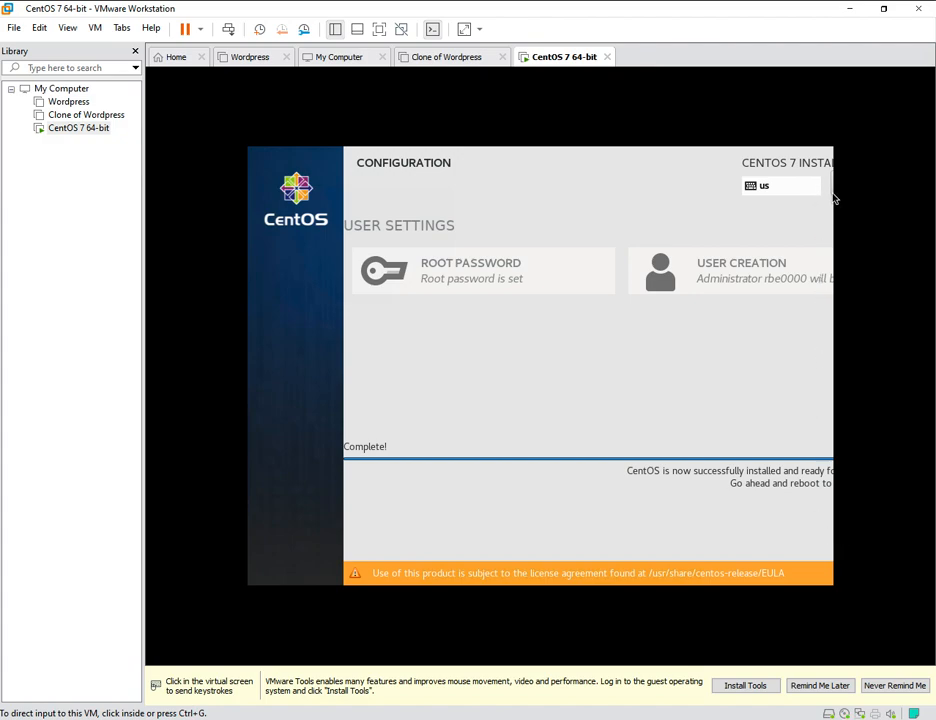
click(817, 224)
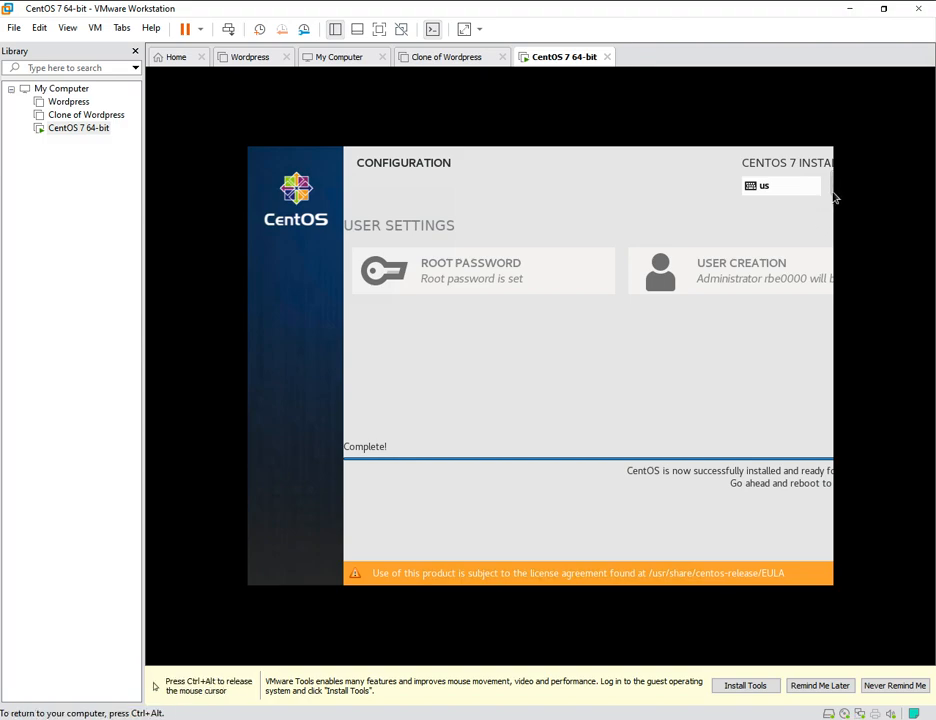
click(832, 190)
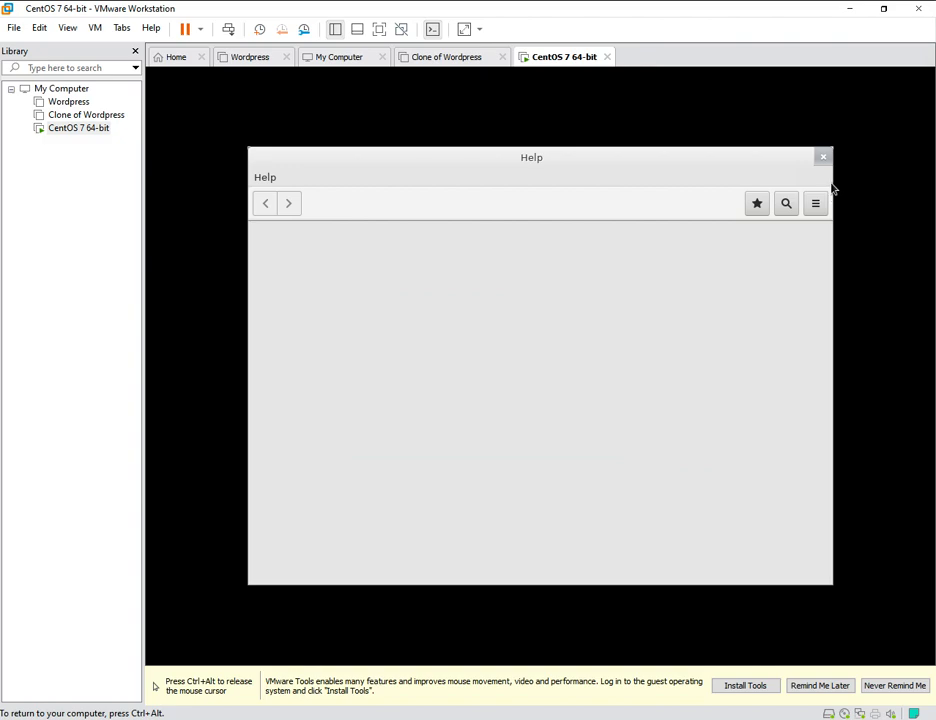
click(824, 159)
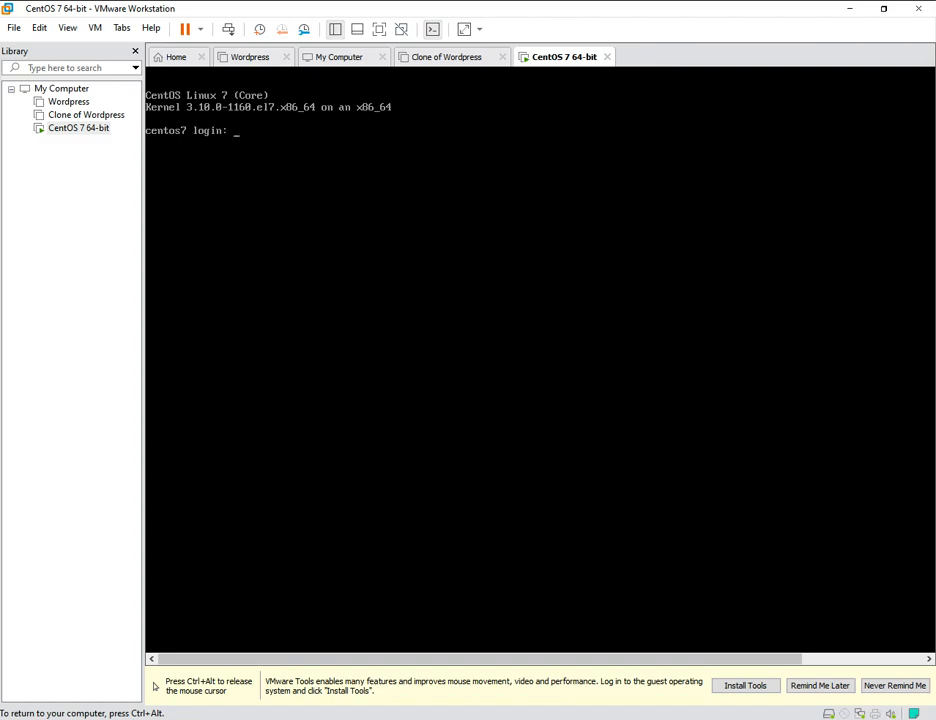
- Log in to the centos7 console as root, retrying after a failed attempt, and enter ip addr at the shell
text(root)
key(Return)
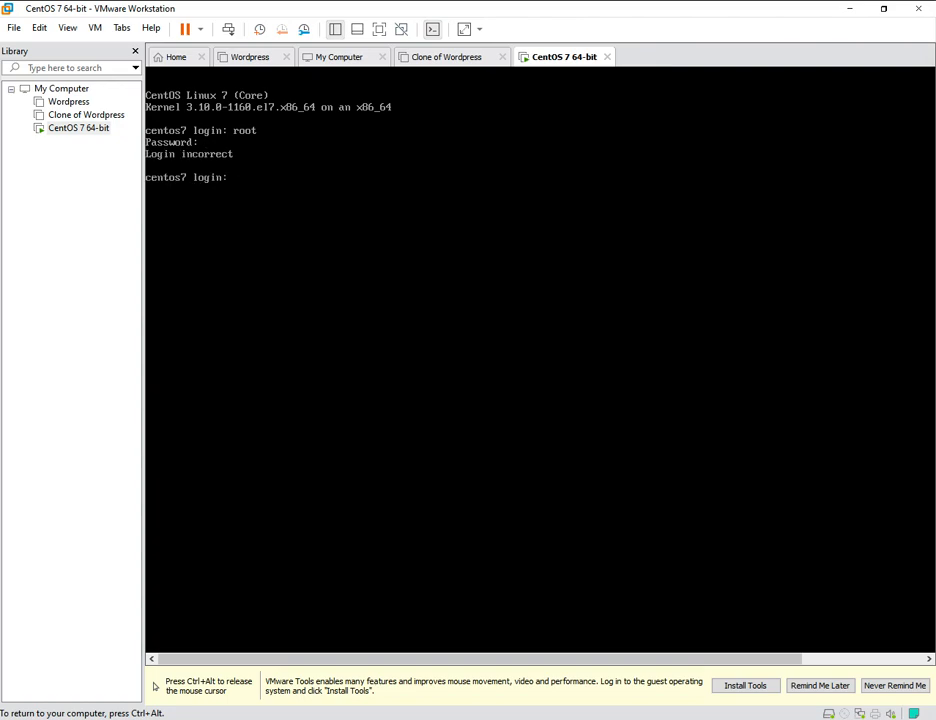
text(root)
key(Return)
key(Return)
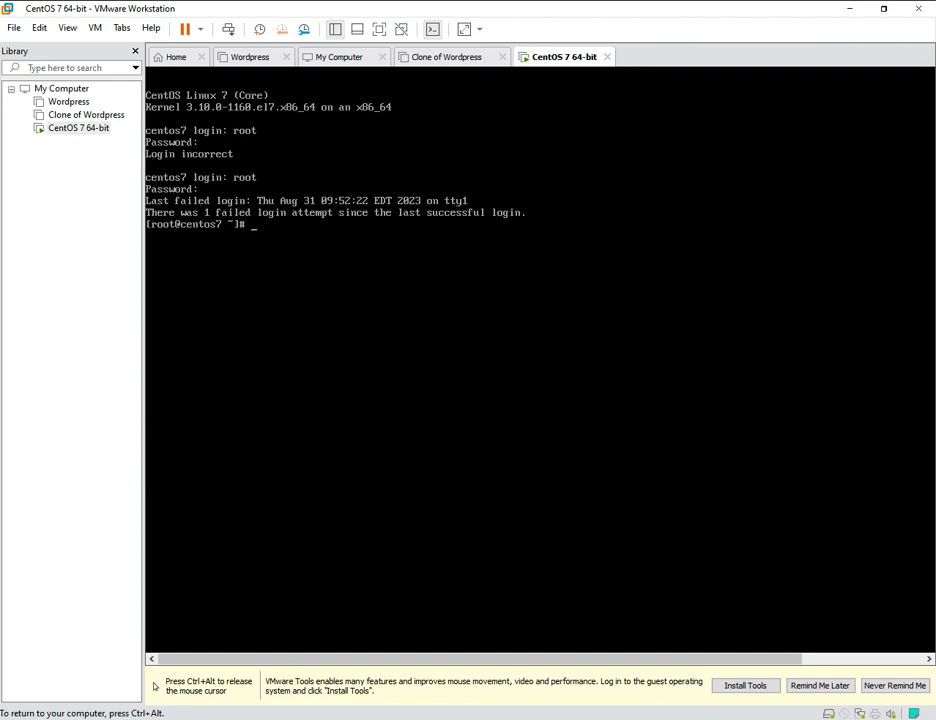
text(p addr)
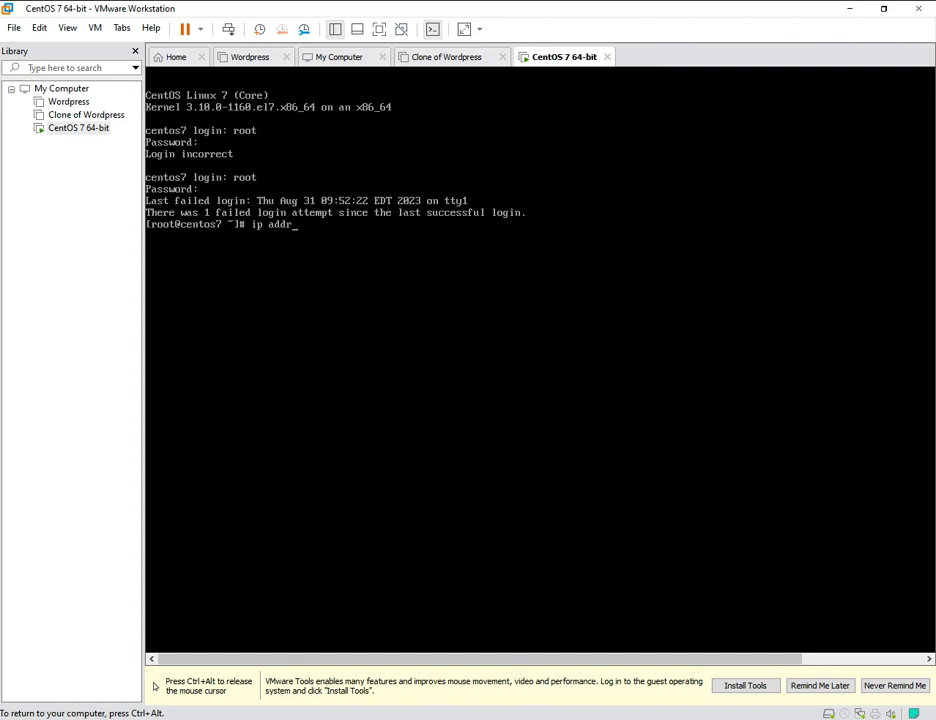